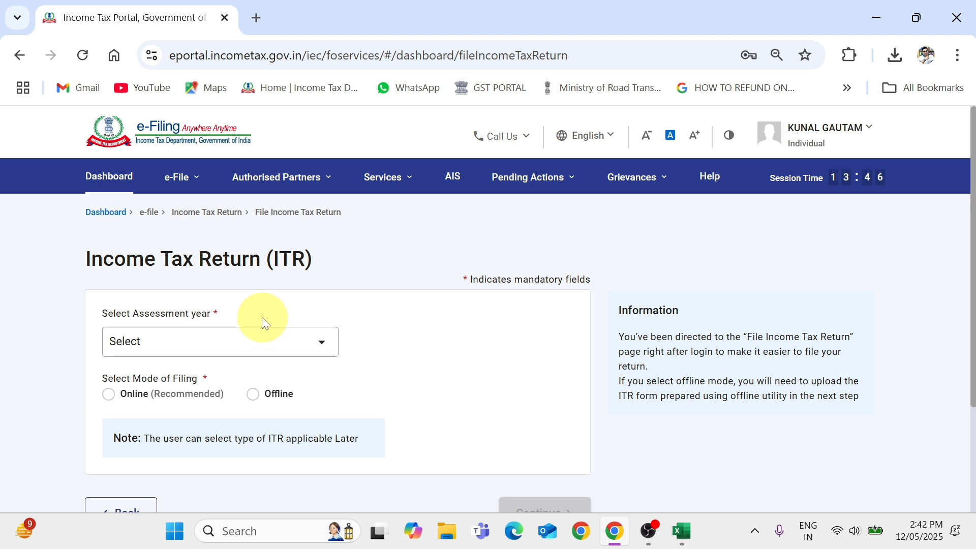
Step: Open the list of filed income tax returns and download the ITR-4 form for A.Y. 2024-25
click(186, 187)
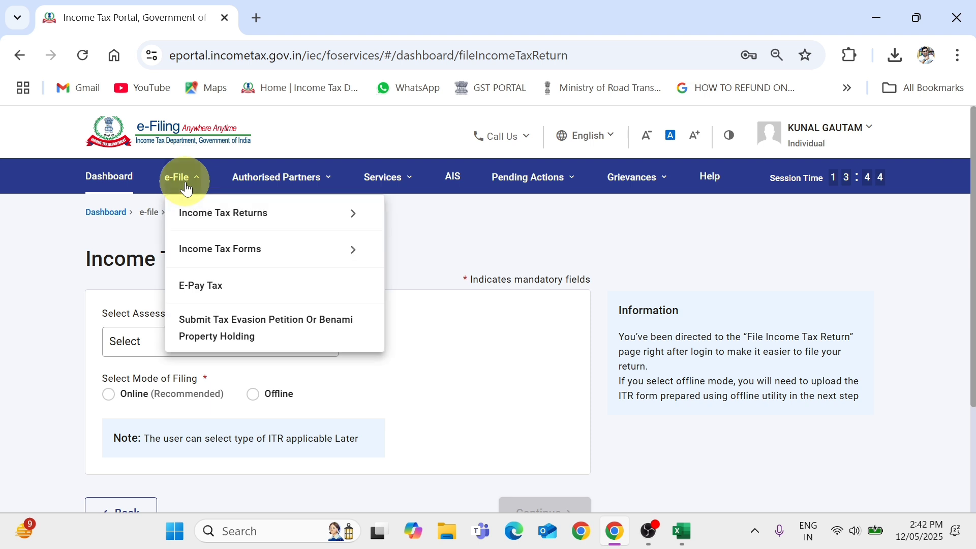
click(186, 188)
click(187, 188)
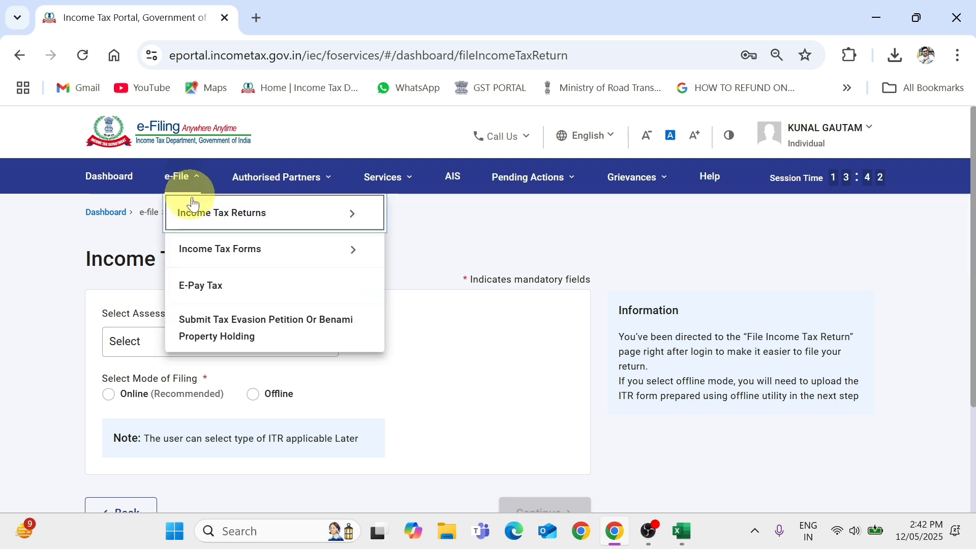
mouse_move(207, 219)
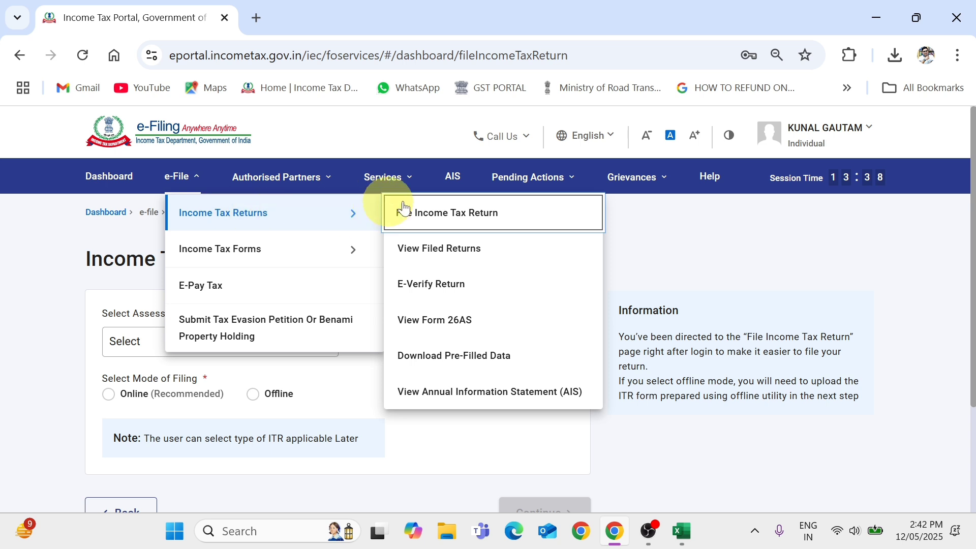
click(450, 254)
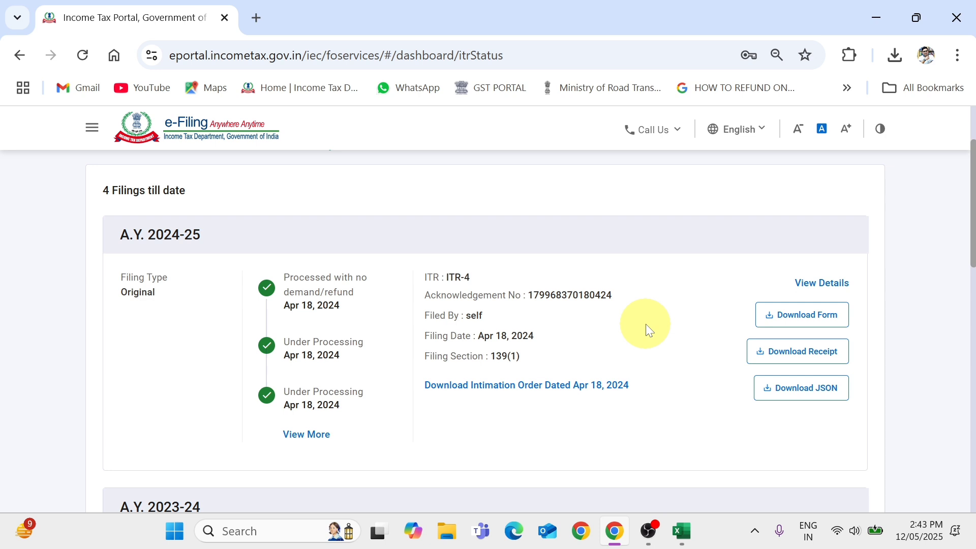
click(800, 324)
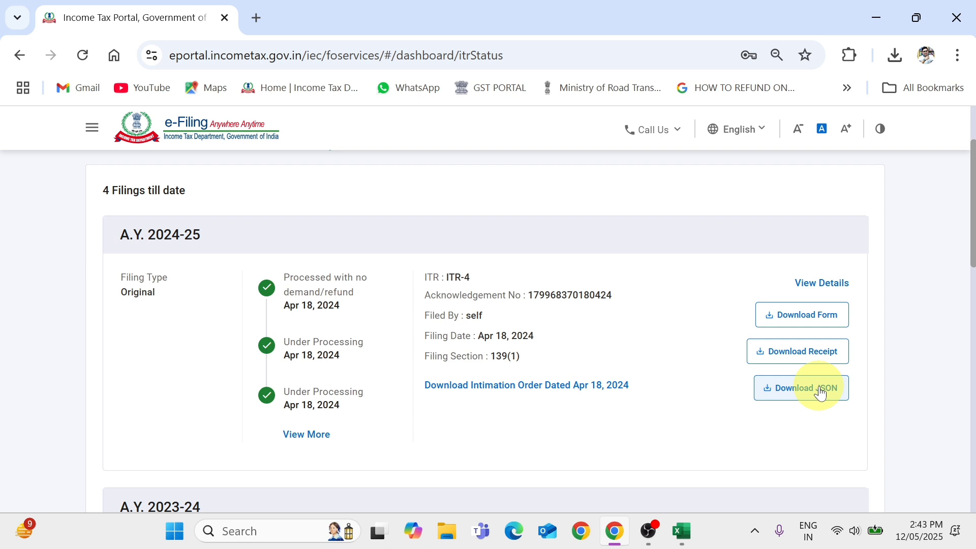
click(828, 325)
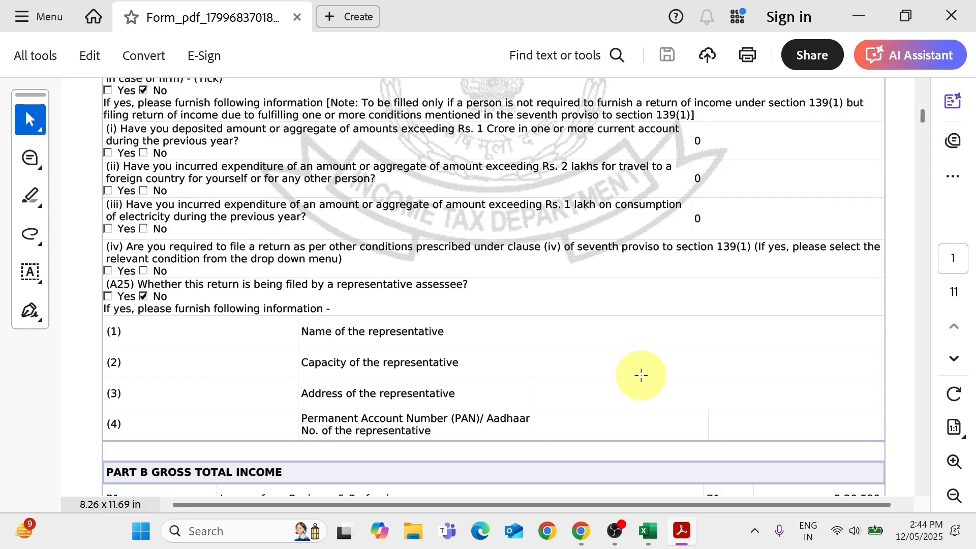
Step: Review Part B of the downloaded form, covering business income, salary, house property, other sources and gross total income
scroll(641, 375, down, 4)
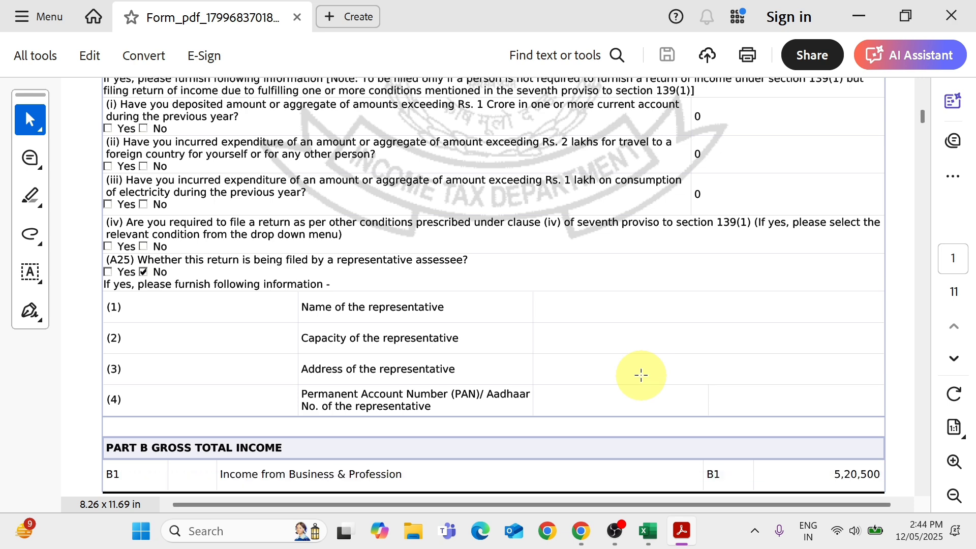
scroll(641, 375, down, 10)
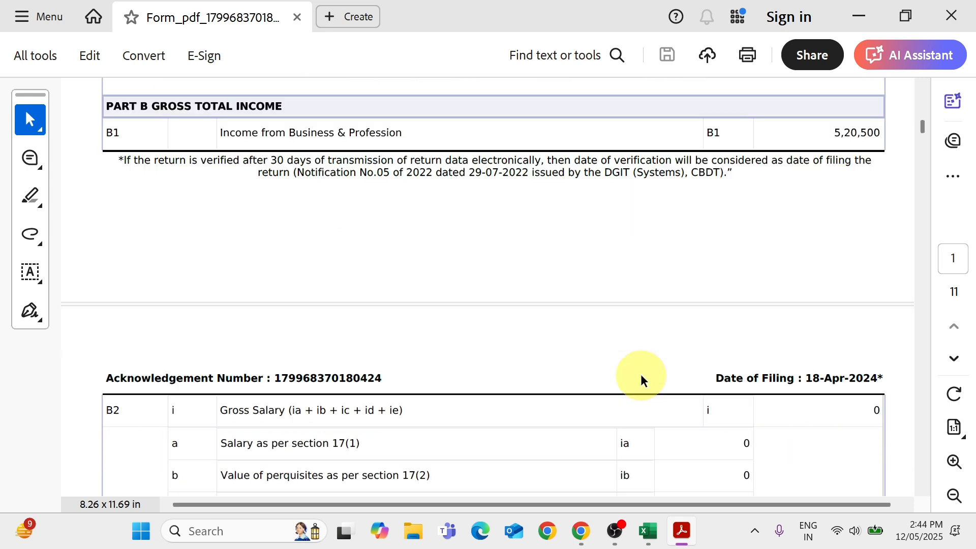
scroll(643, 379, down, 3)
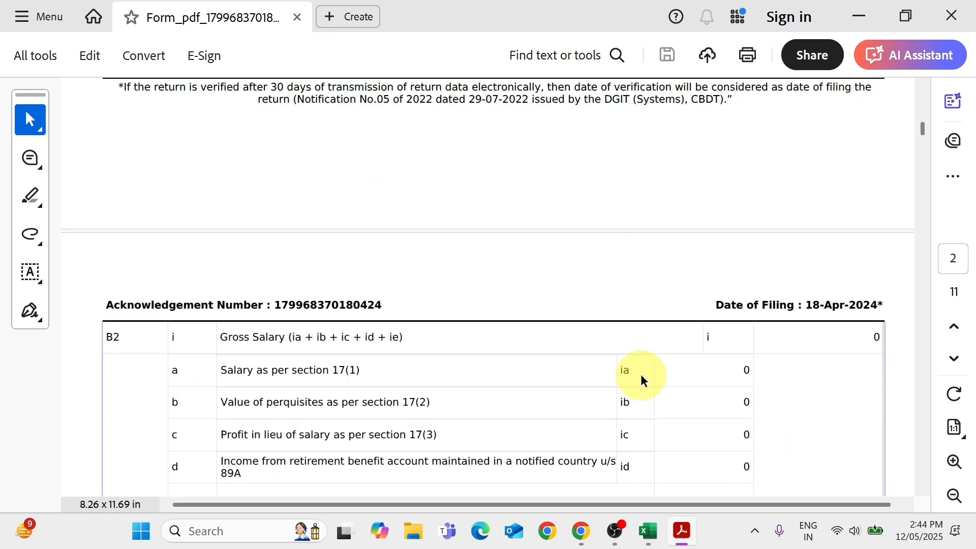
scroll(643, 380, down, 7)
scroll(629, 335, up, 16)
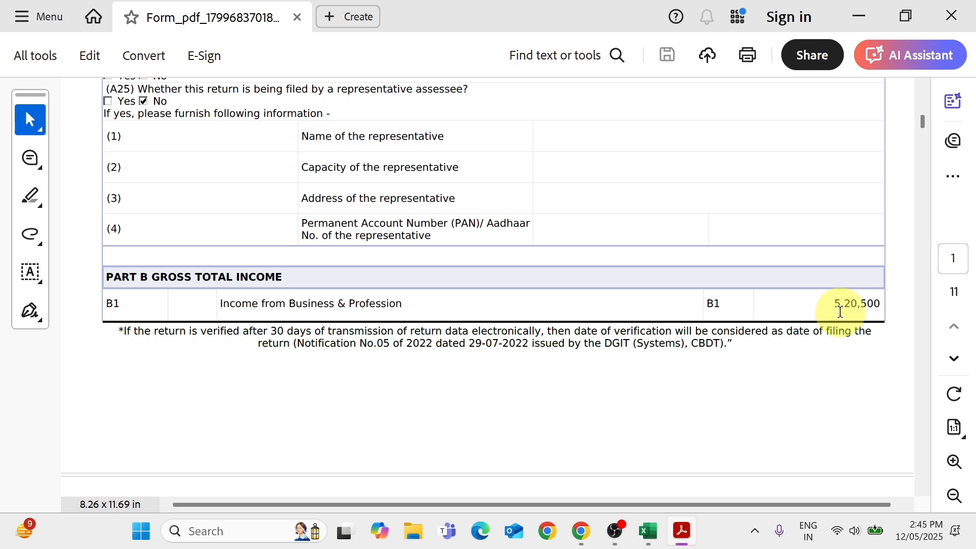
scroll(854, 331, down, 2)
scroll(853, 331, down, 6)
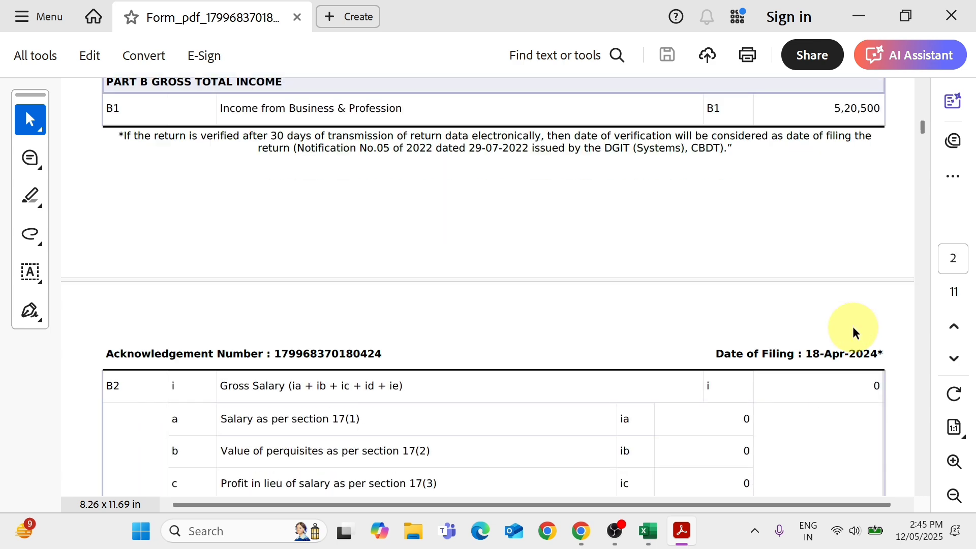
scroll(854, 332, down, 9)
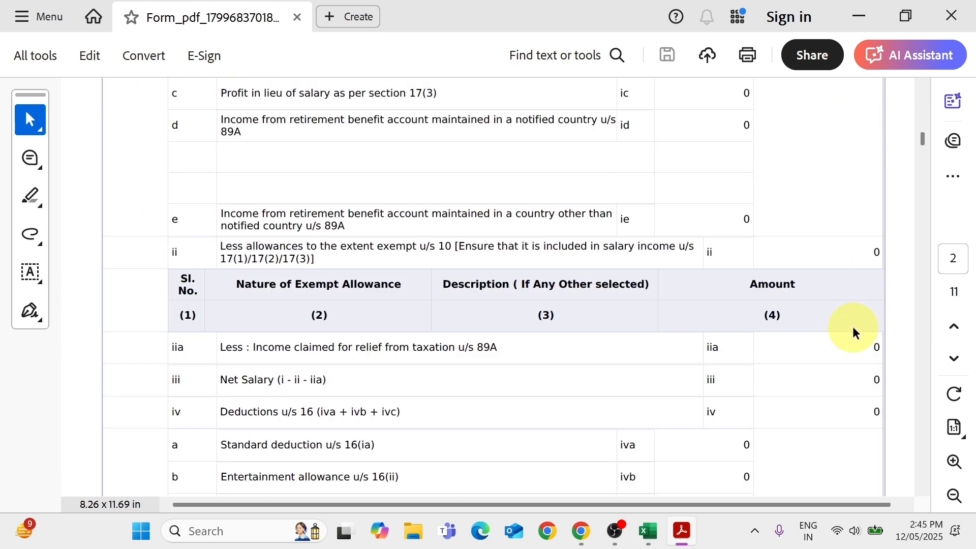
scroll(854, 333, down, 6)
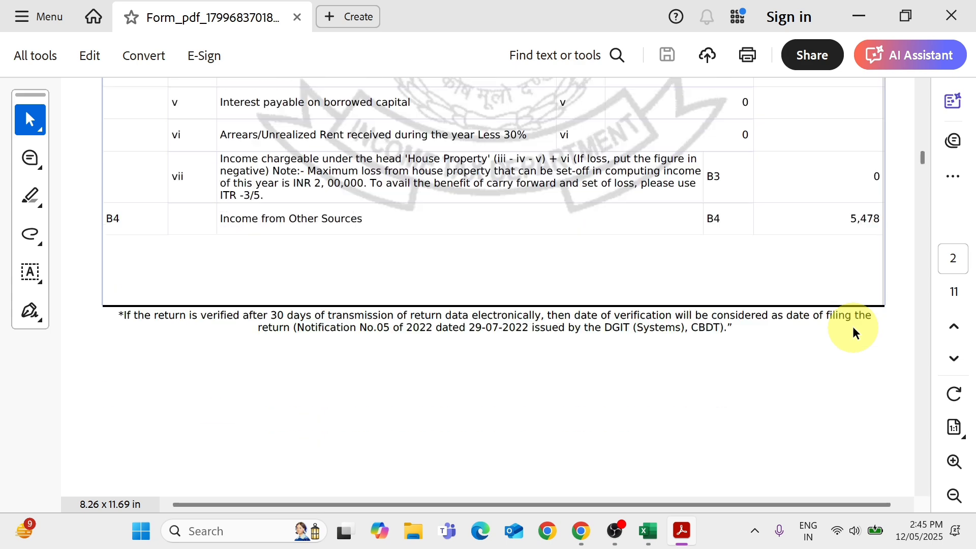
scroll(854, 331, down, 2)
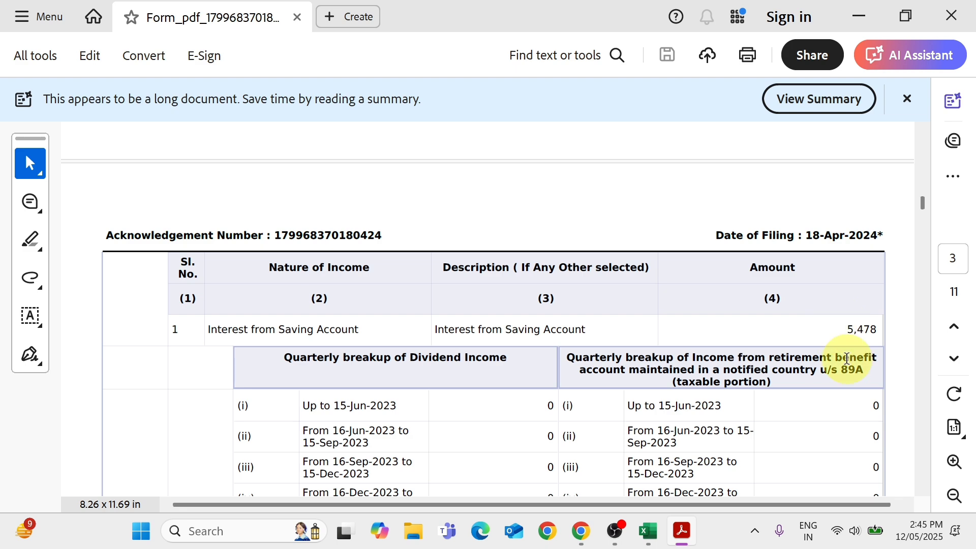
scroll(846, 358, down, 1)
scroll(847, 362, down, 2)
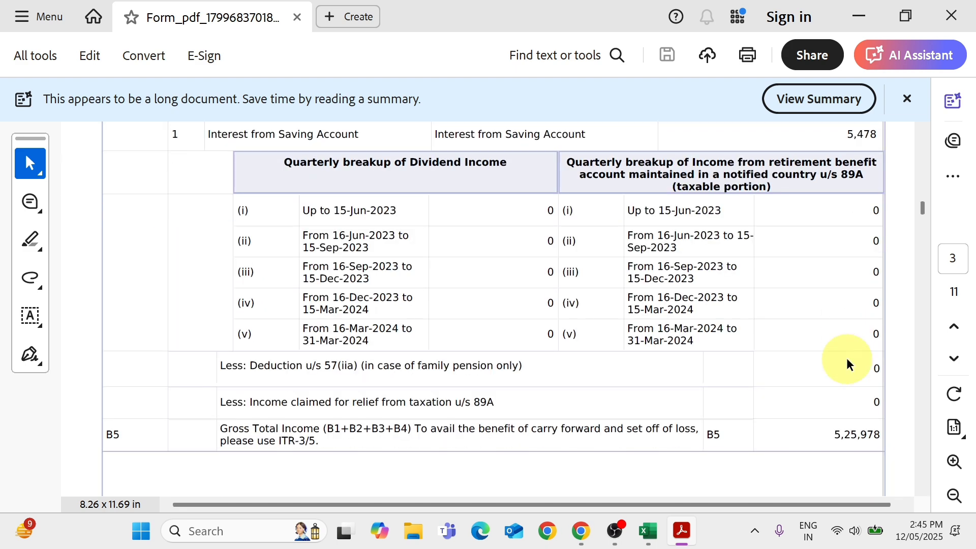
scroll(846, 364, down, 2)
Step: Examine the Part D tax computation rows for tax payable, rebate on 87A, tax after rebate, and health and education cess
drag(921, 214, 499, 298)
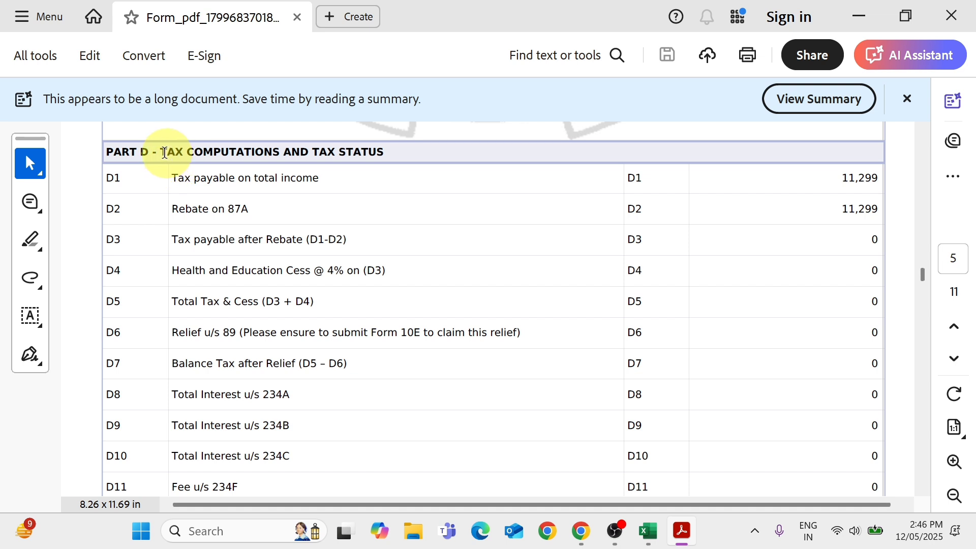
drag(171, 152, 278, 152)
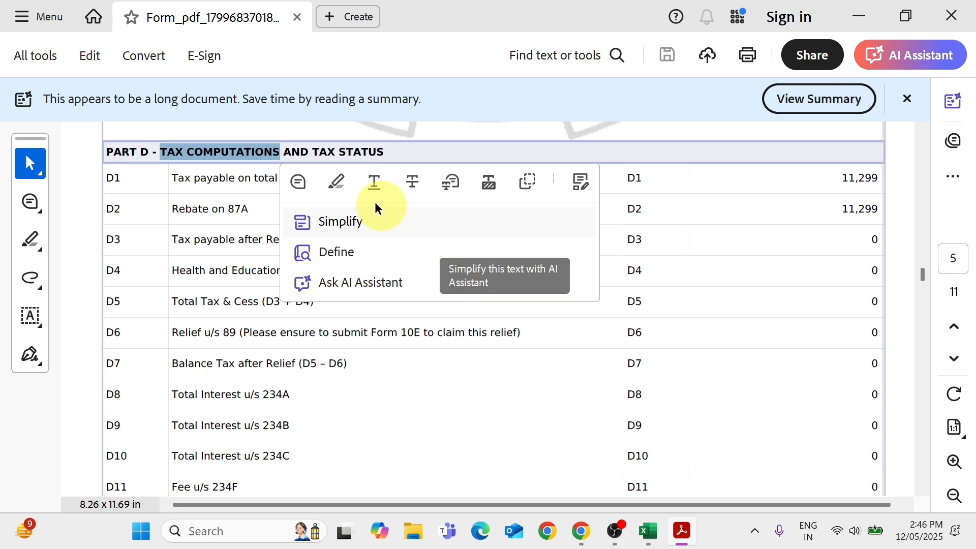
click(189, 188)
drag(189, 188, 318, 177)
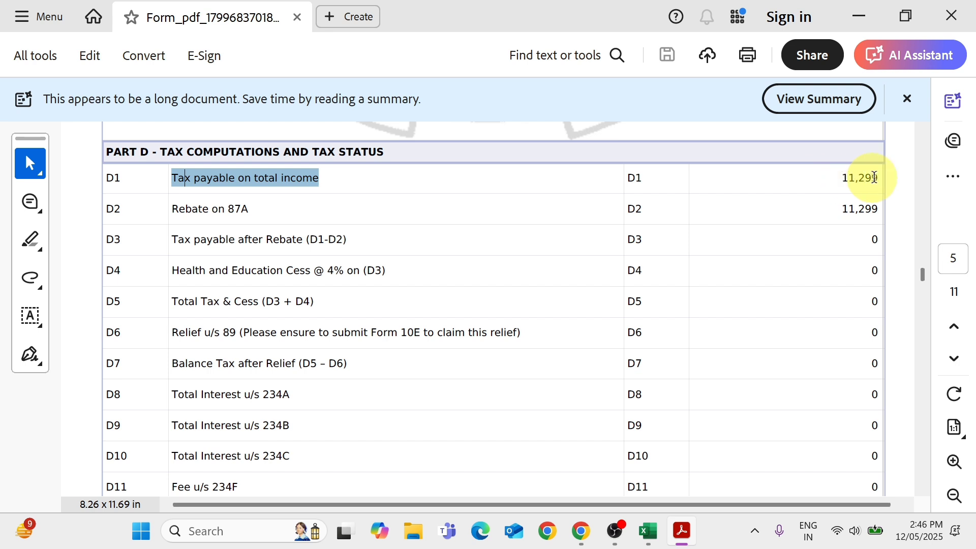
click(841, 178)
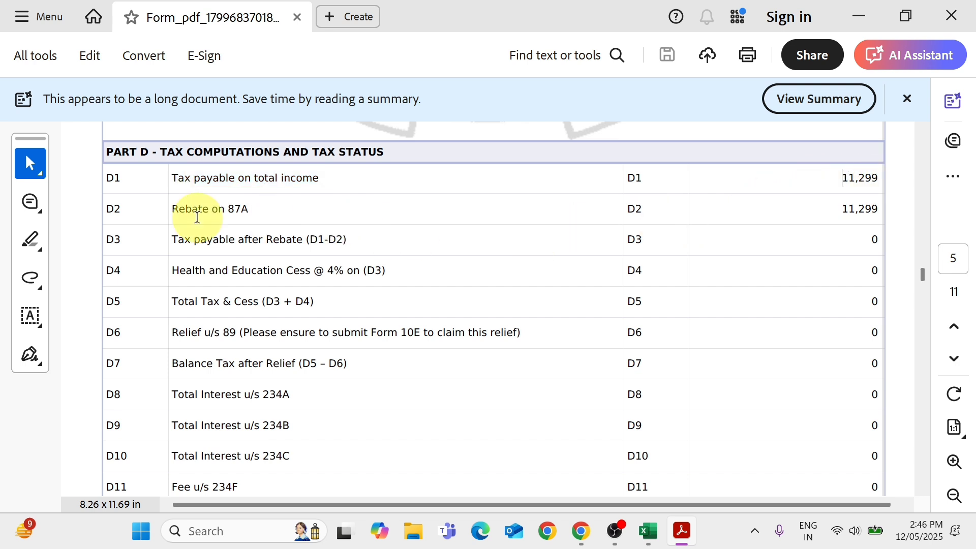
drag(173, 209, 287, 205)
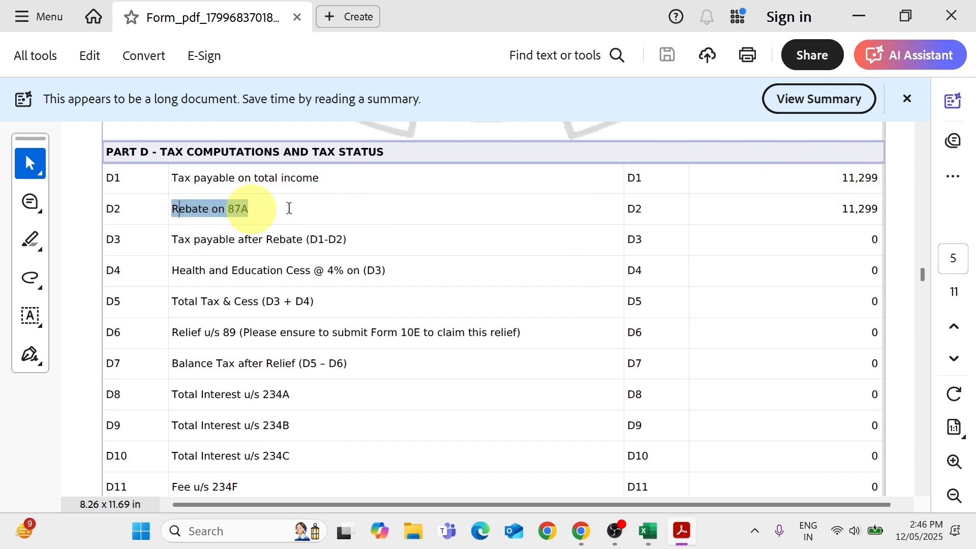
click(881, 211)
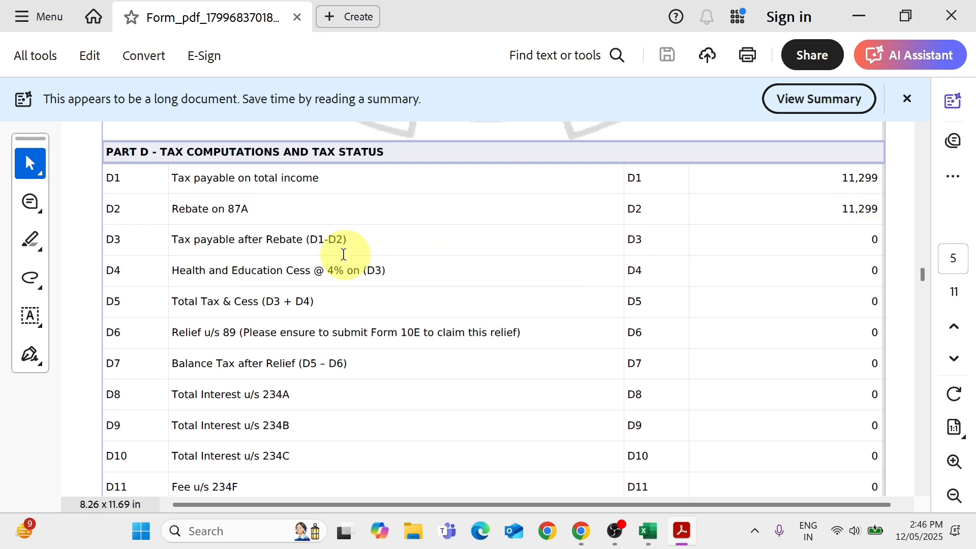
drag(179, 246, 310, 241)
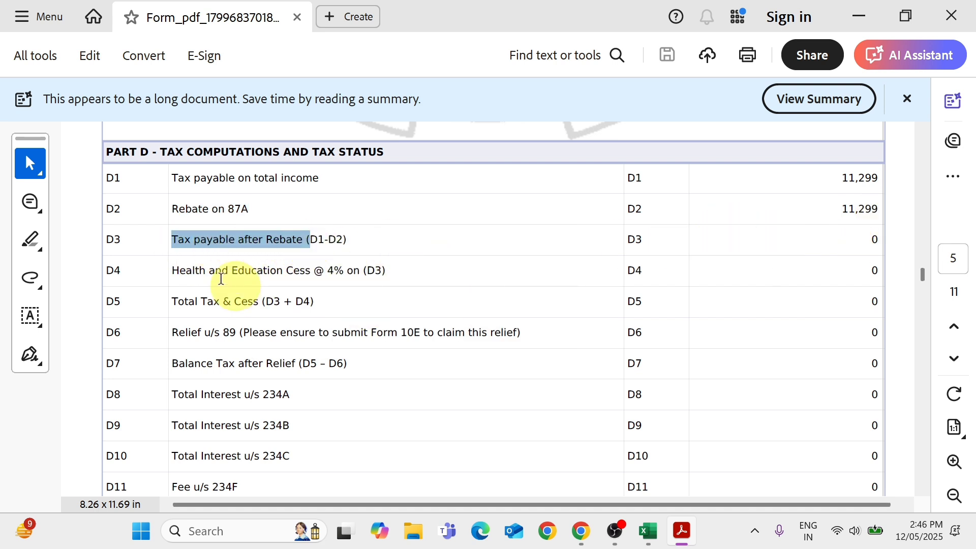
click(315, 273)
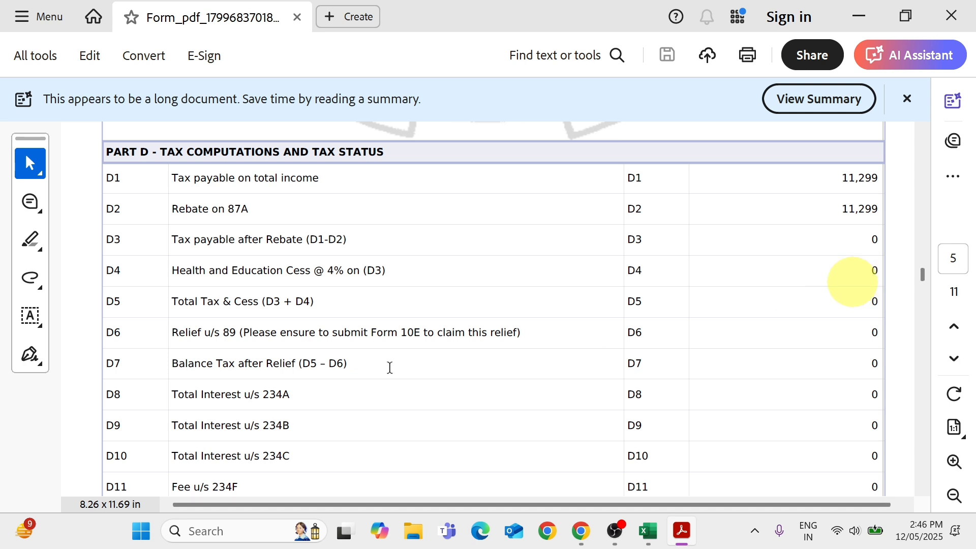
drag(199, 272, 313, 273)
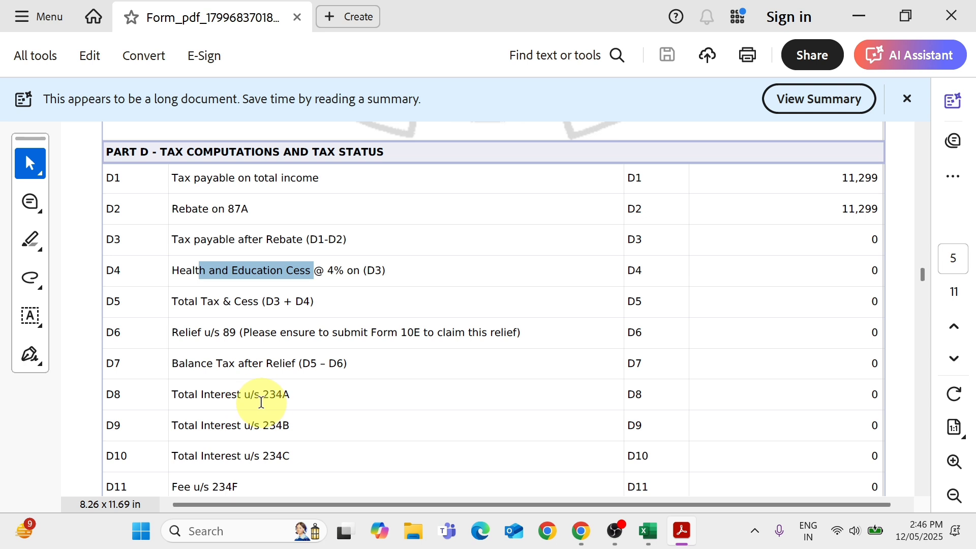
Step: Read the remaining Part D rows on interest, fees, taxes paid and refund, and highlight the section's "TAX COMPUTATIONS" heading
scroll(262, 401, down, 2)
scroll(302, 380, down, 1)
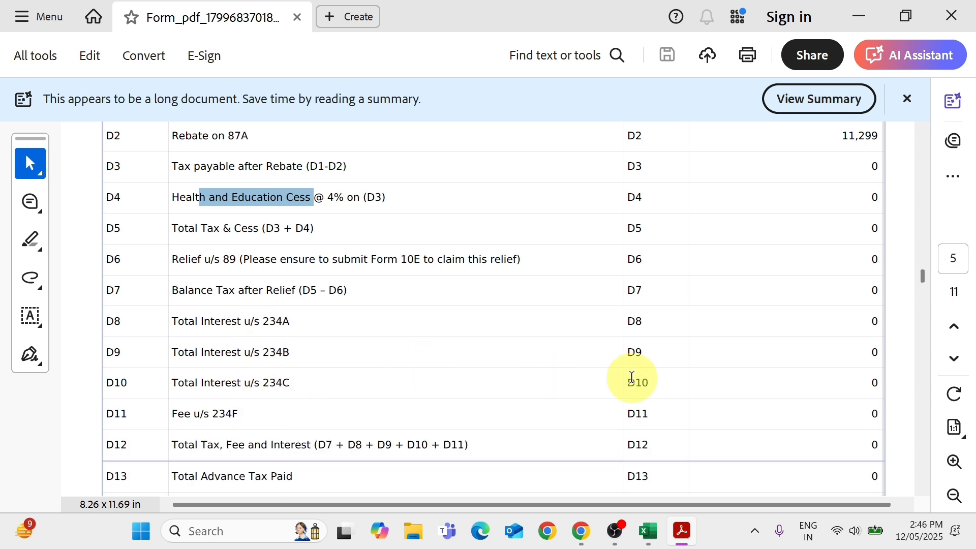
scroll(632, 378, down, 2)
scroll(287, 453, down, 1)
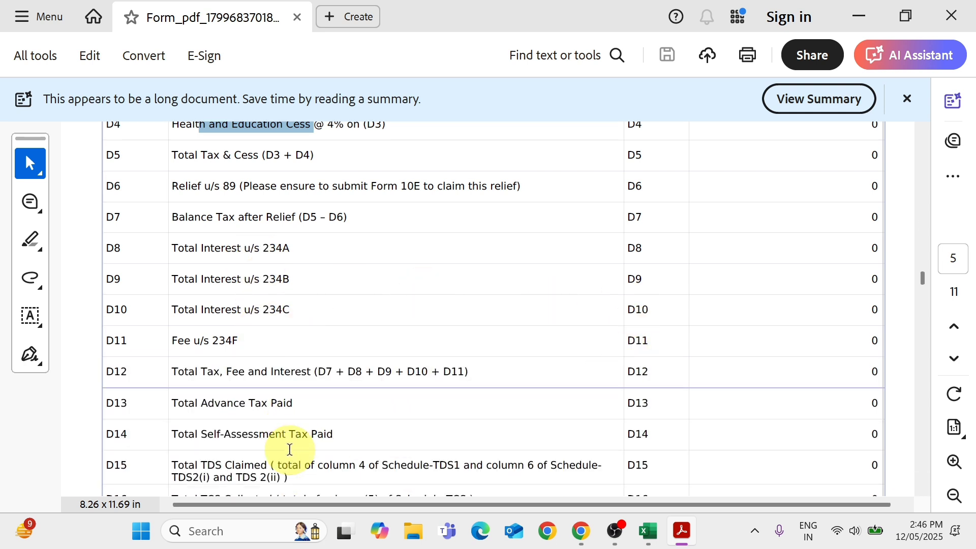
scroll(304, 440, down, 2)
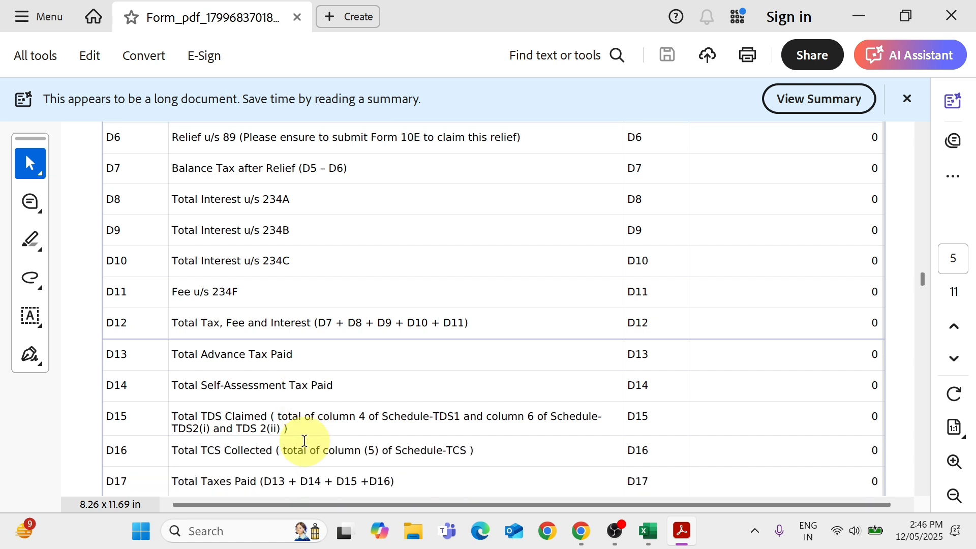
scroll(305, 440, down, 2)
scroll(298, 434, down, 2)
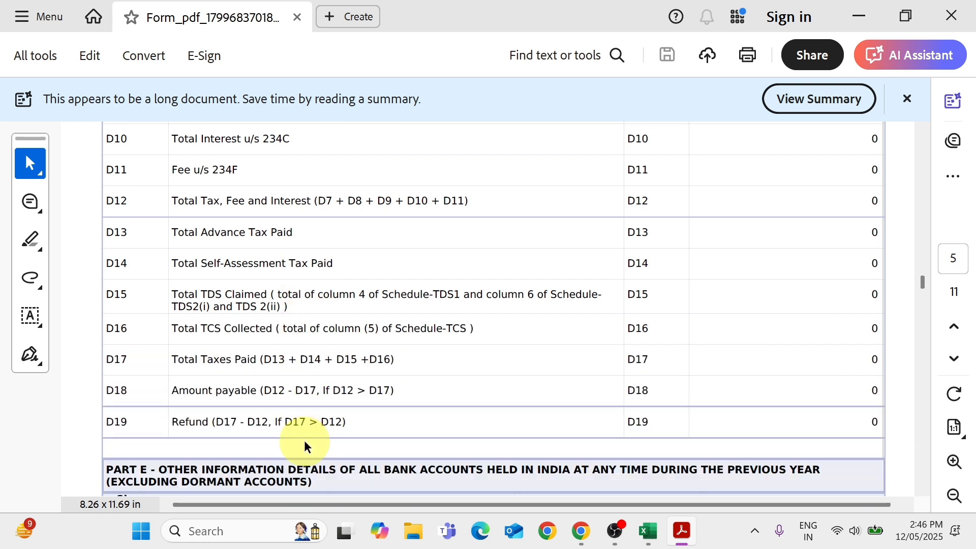
scroll(830, 436, up, 4)
scroll(829, 436, up, 8)
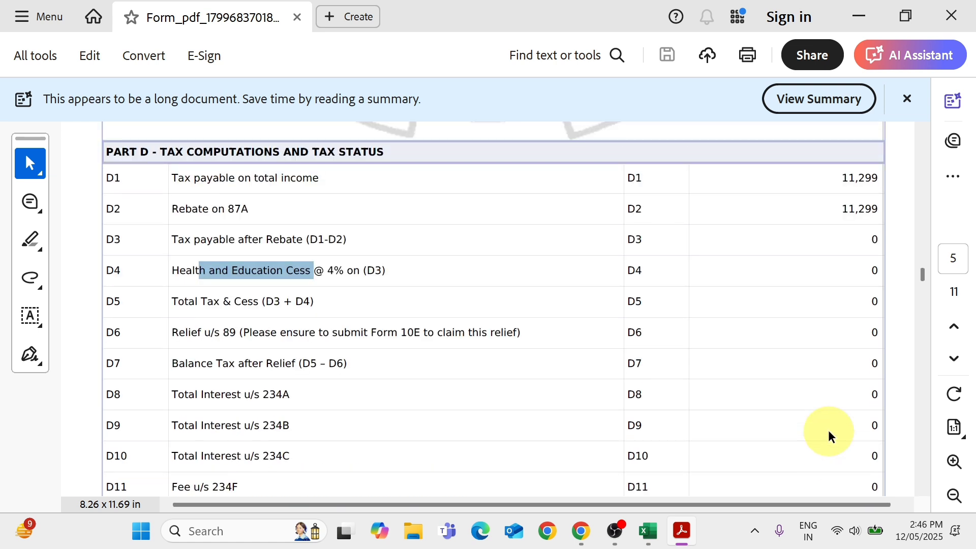
drag(161, 151, 251, 152)
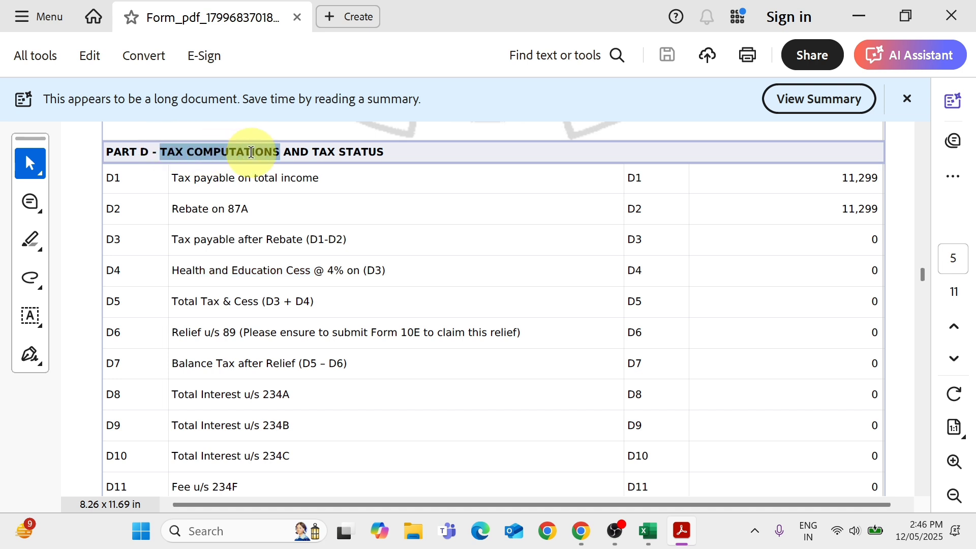
Step: Consult the A.Y. 2024-25 filing in Chrome and the 2024-2024 computation sheet in Excel, and return to the form PDF in Acrobat
click(581, 531)
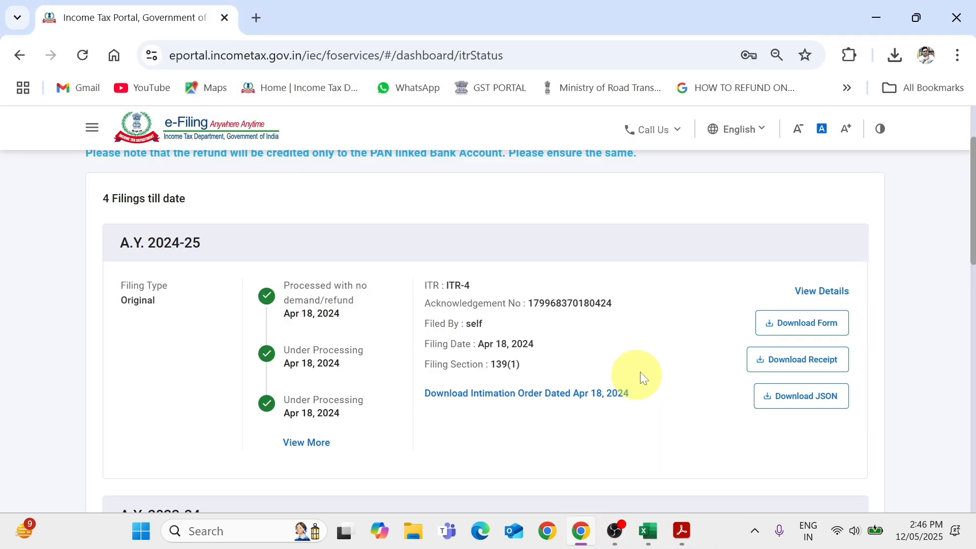
click(772, 336)
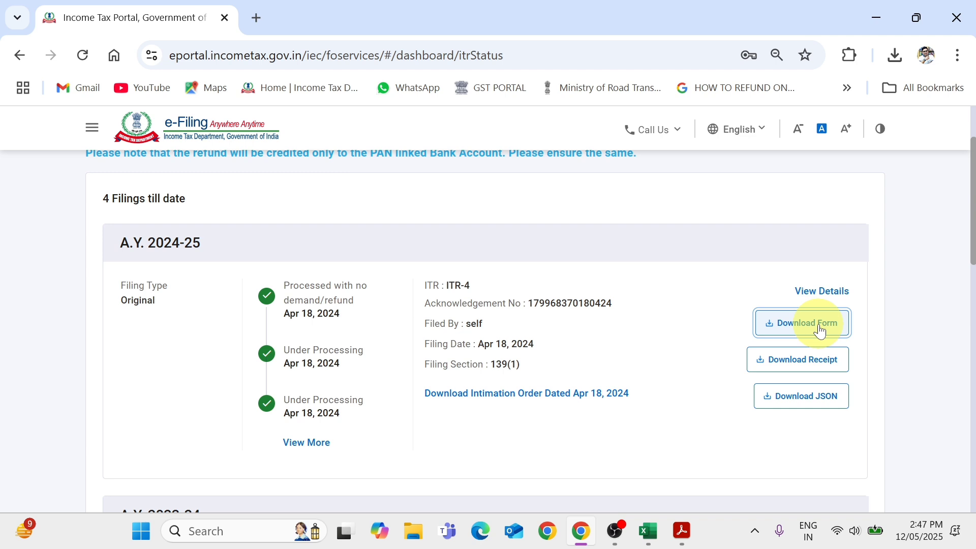
click(681, 531)
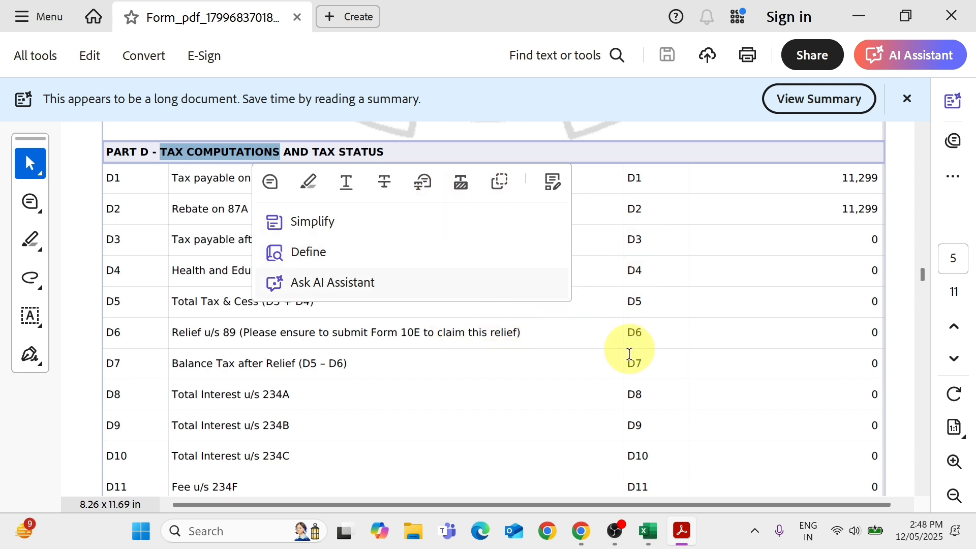
click(648, 536)
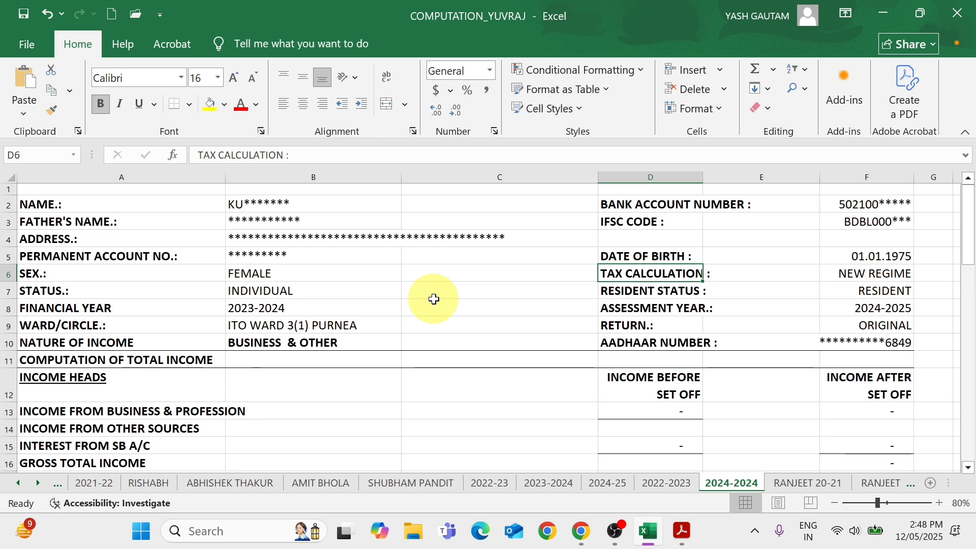
click(681, 530)
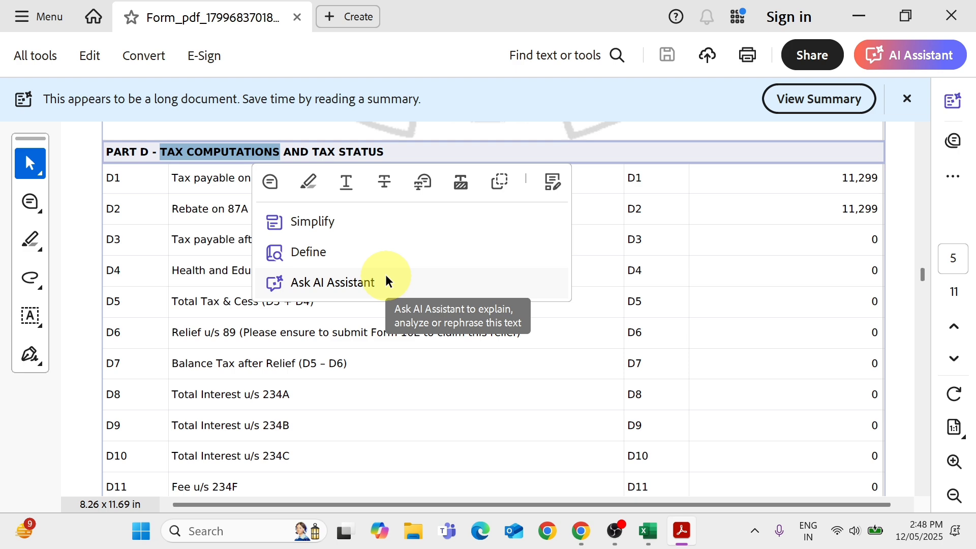
Step: Switch to the 2024-2024 computation sheet in Excel and review the name, father's name and address rows of its header
scroll(386, 280, up, 4)
scroll(386, 275, up, 5)
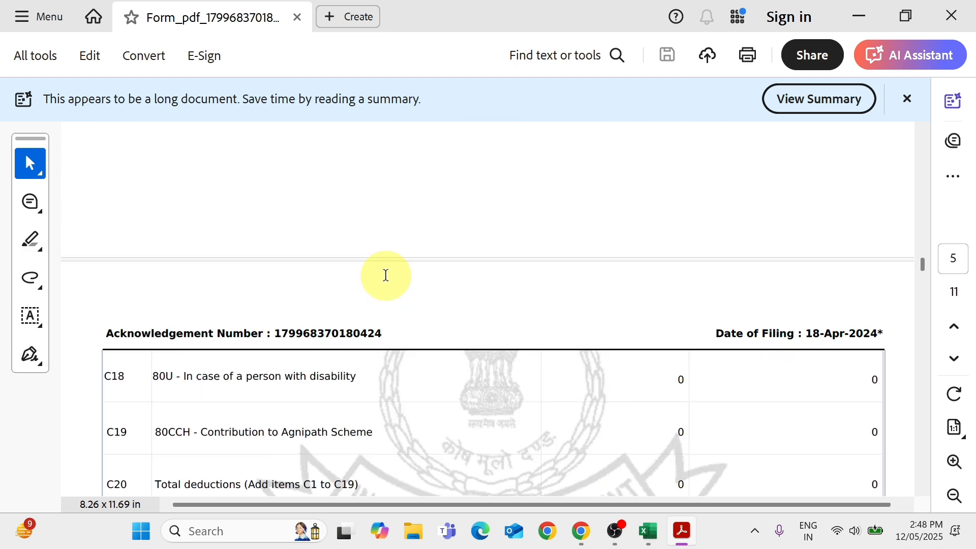
click(646, 531)
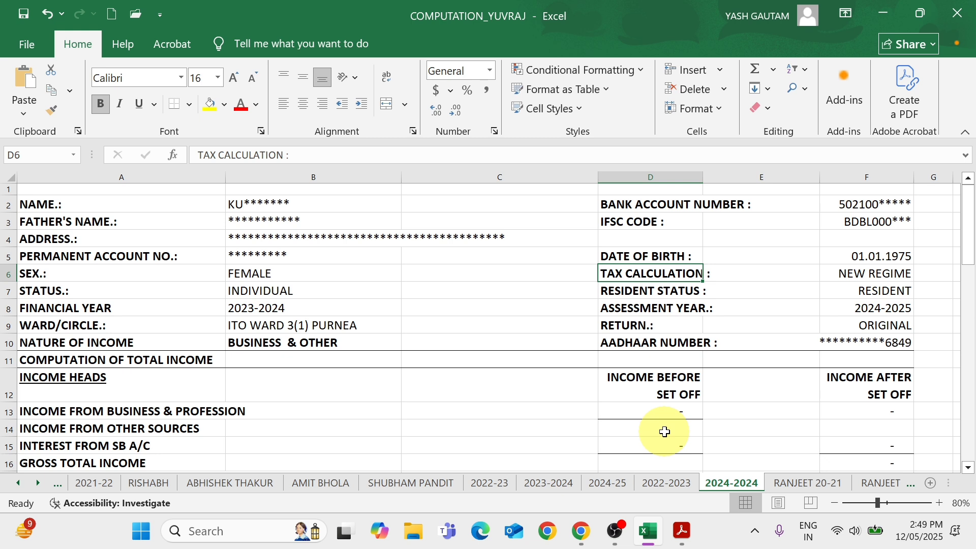
click(83, 203)
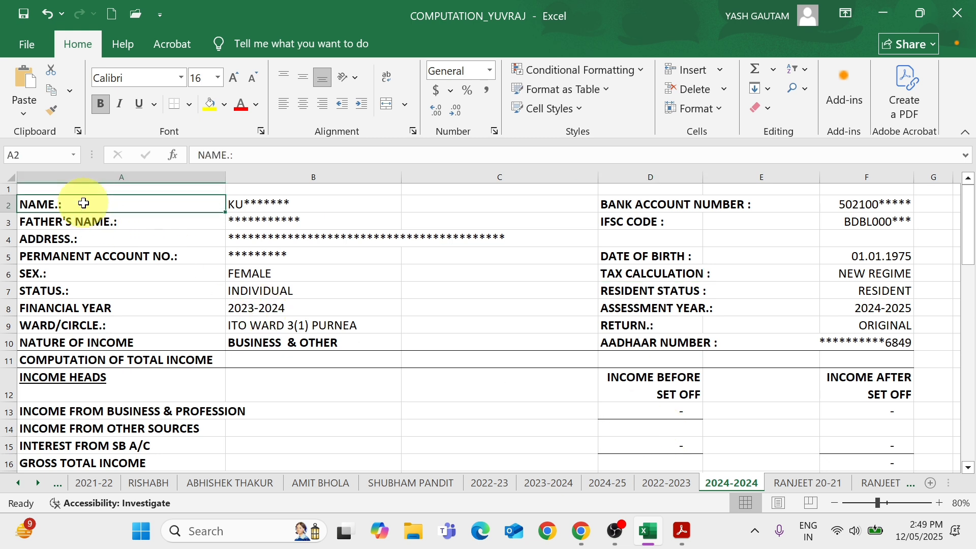
click(277, 213)
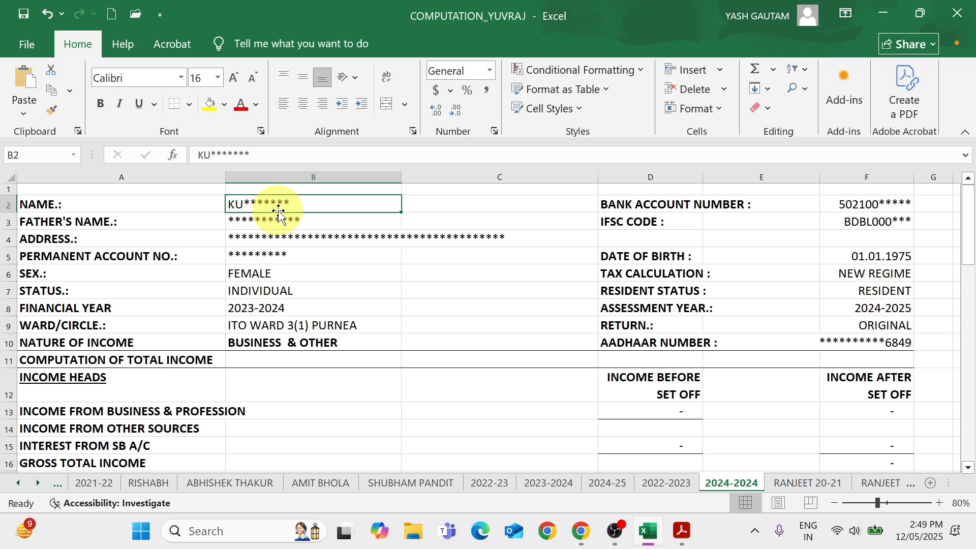
click(212, 220)
click(288, 219)
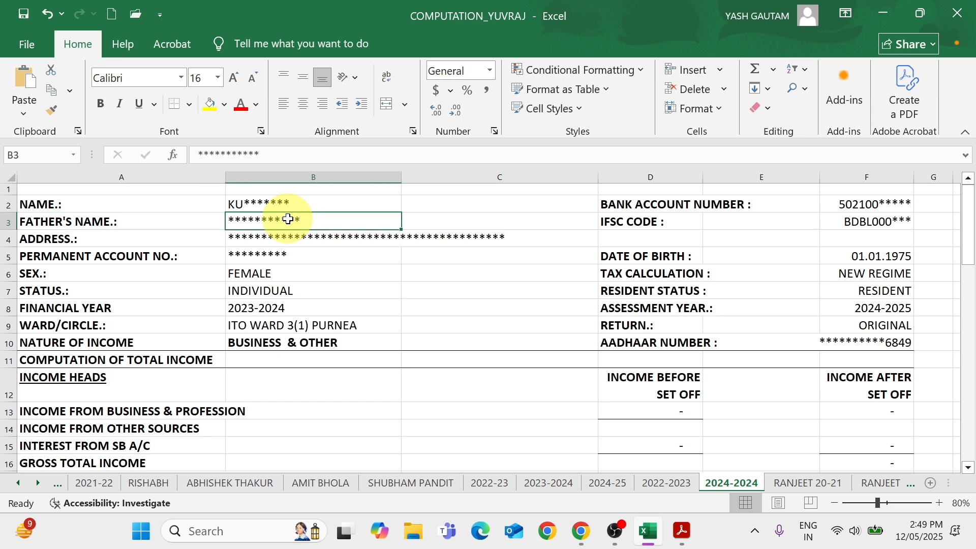
click(147, 243)
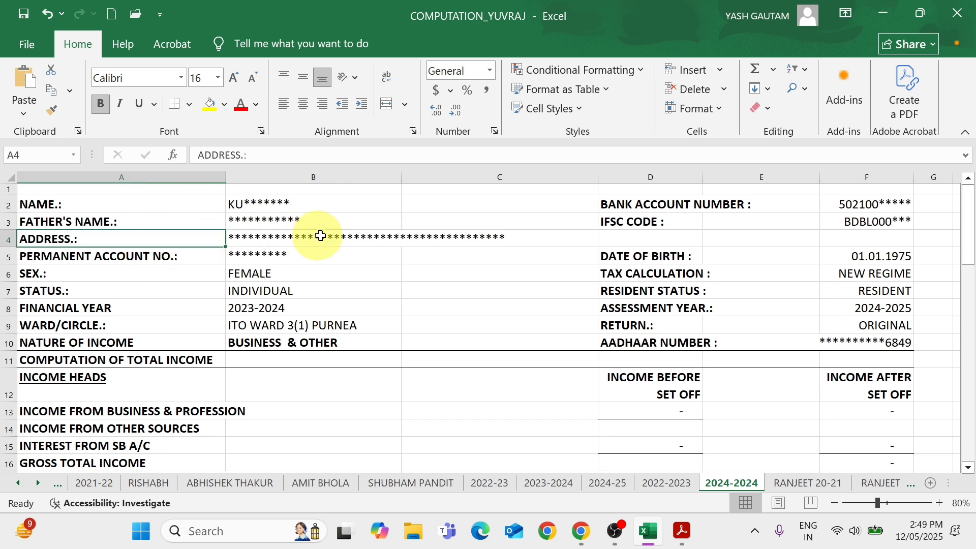
click(320, 235)
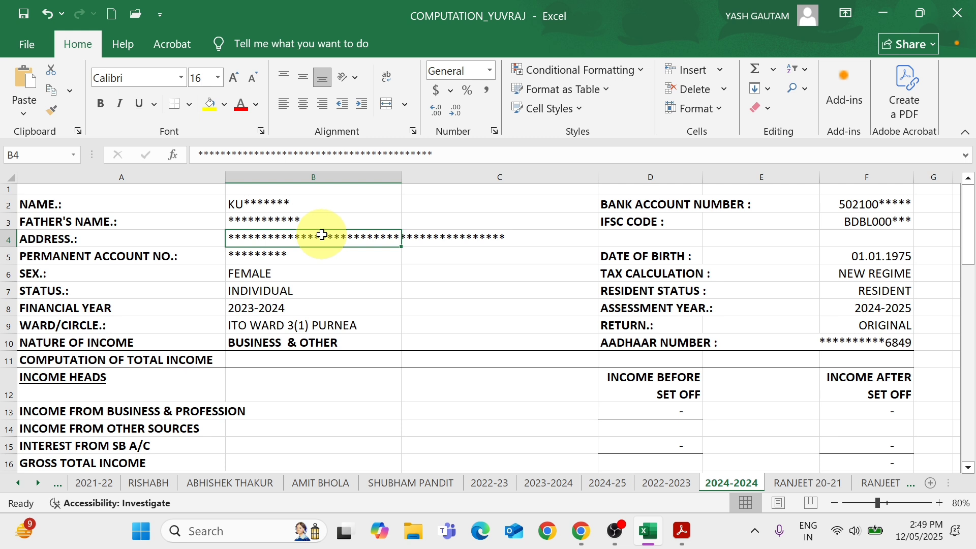
Step: Review the permanent account number, sex and status entries in the computation sheet's header
click(198, 259)
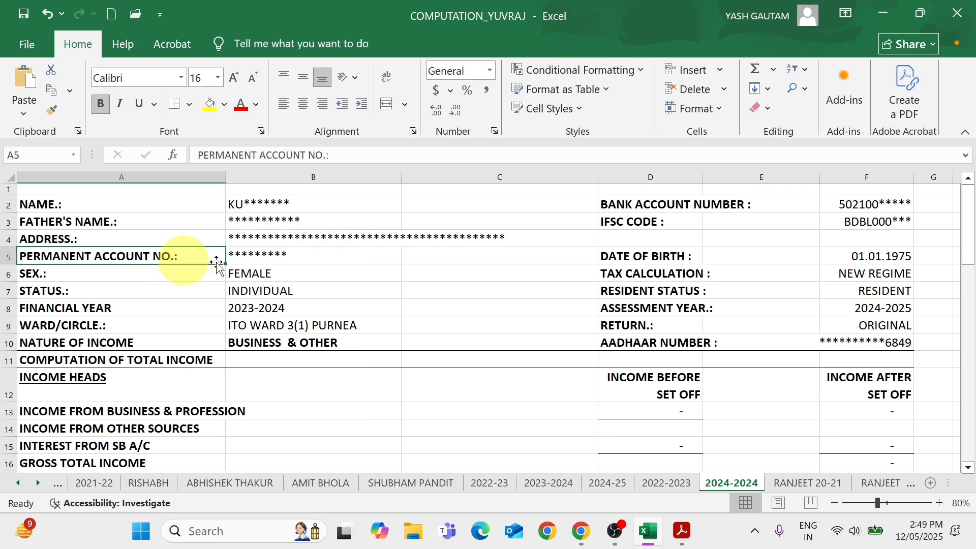
click(246, 254)
click(146, 266)
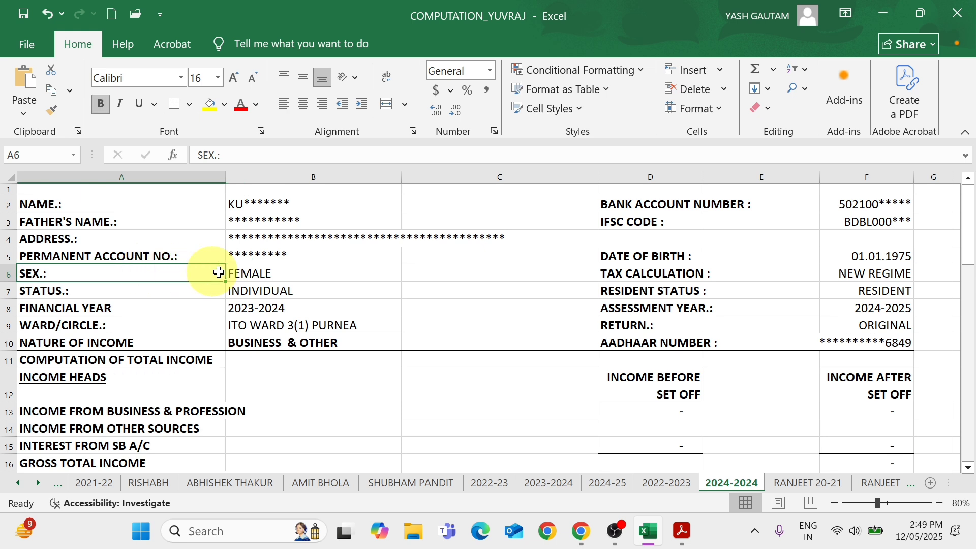
click(255, 273)
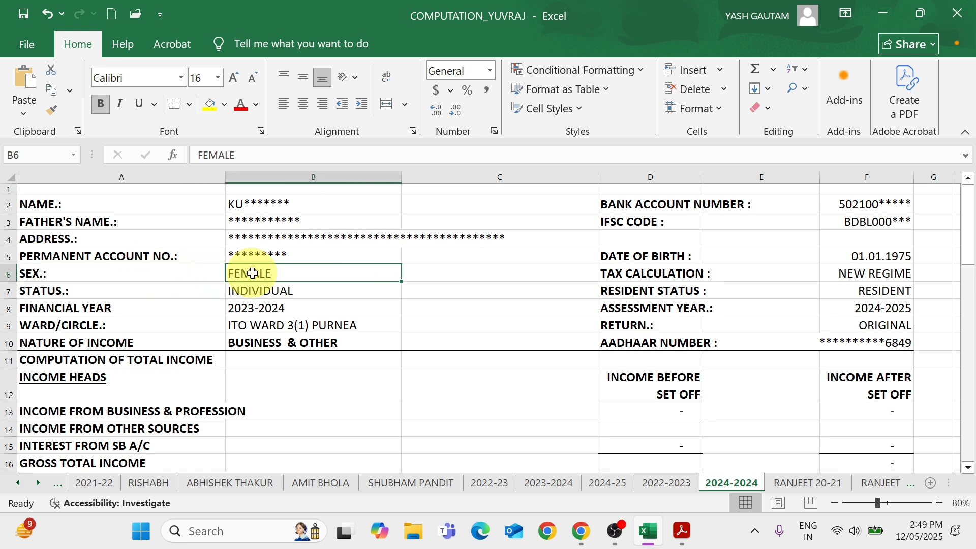
click(152, 289)
click(257, 290)
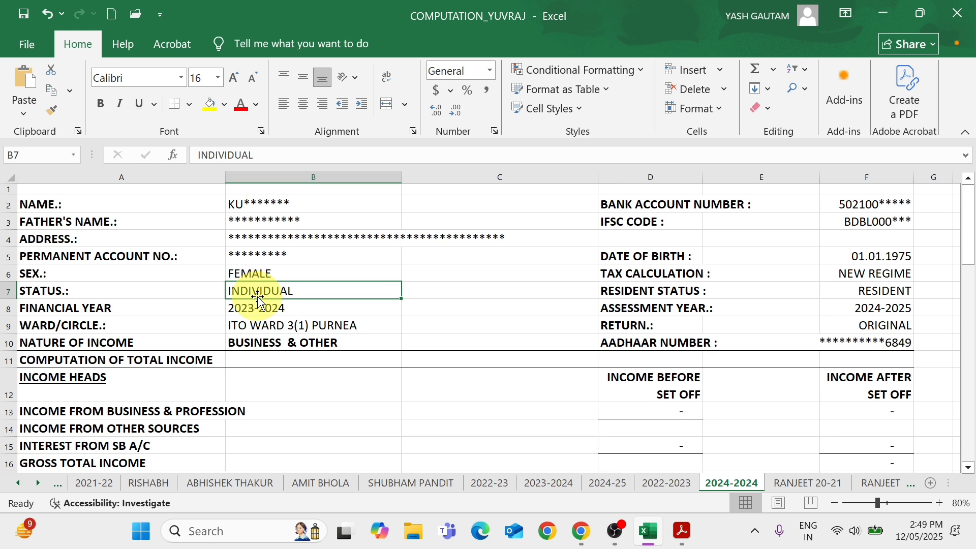
Step: Review the financial year, ward/circle and nature of income entries, briefly consulting the form PDF in Acrobat before returning to Excel
click(137, 307)
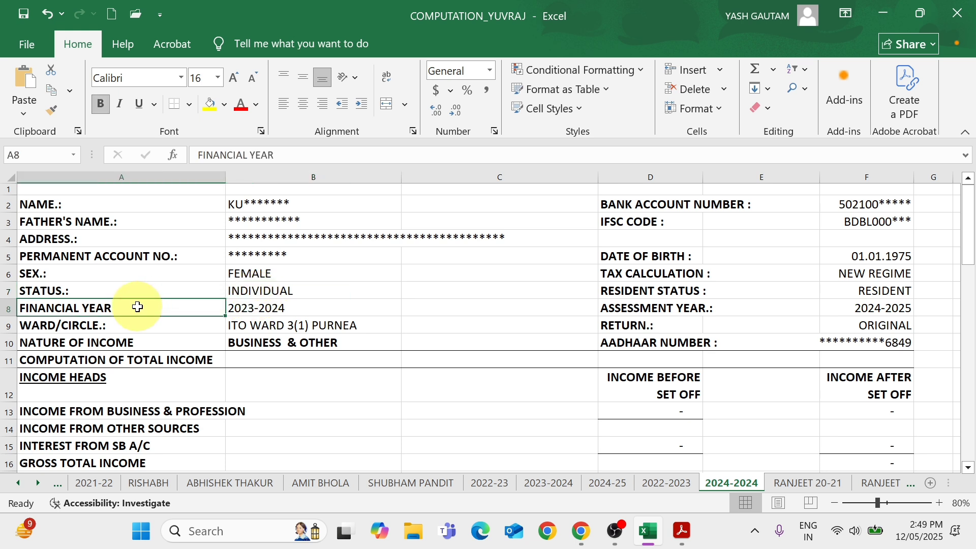
click(259, 308)
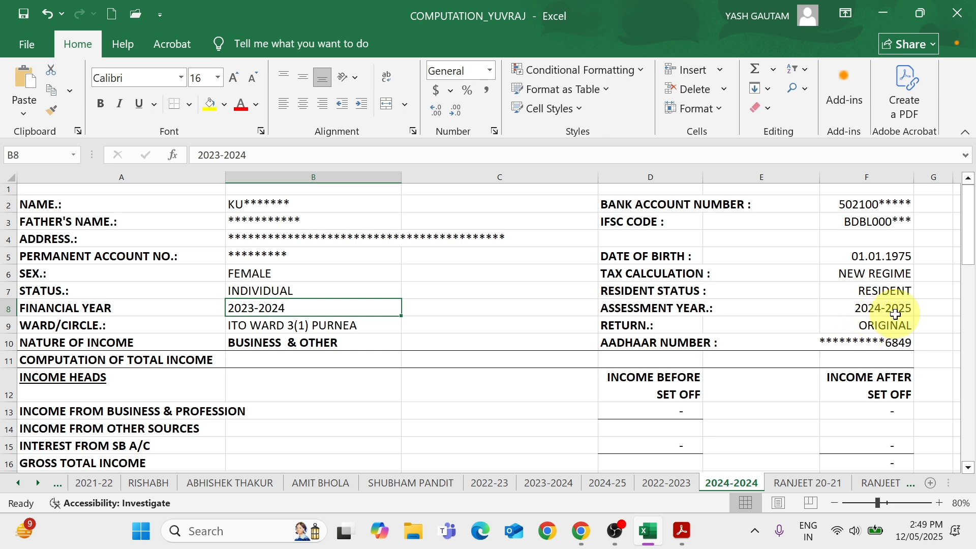
click(59, 327)
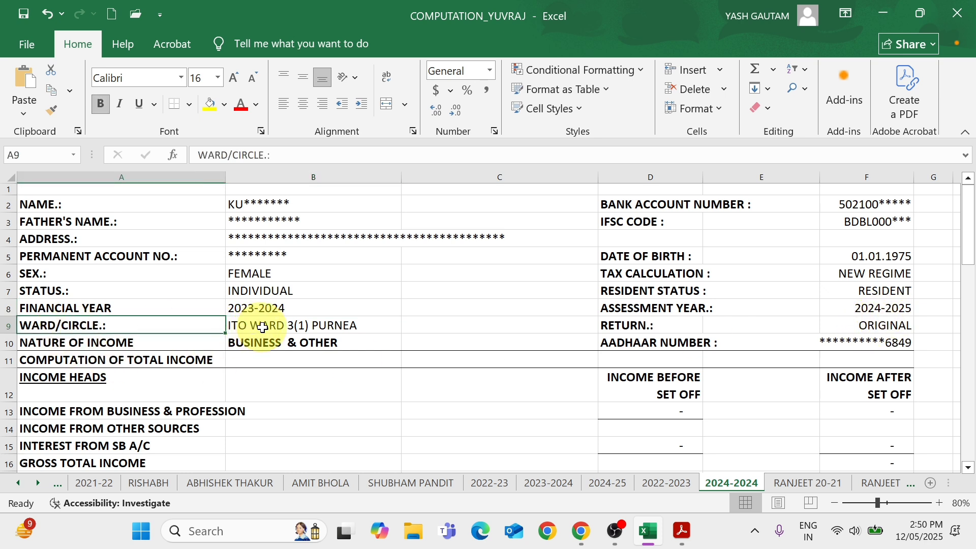
click(262, 327)
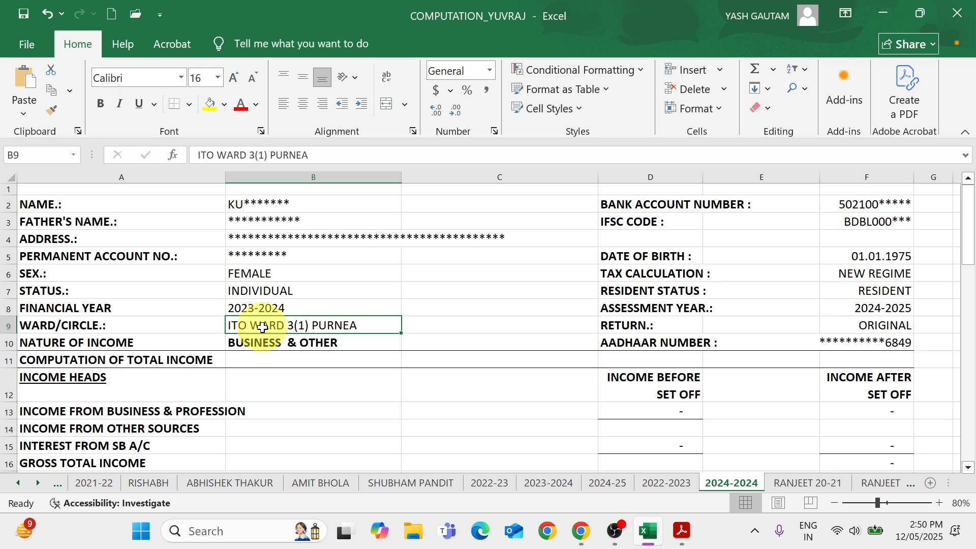
click(139, 346)
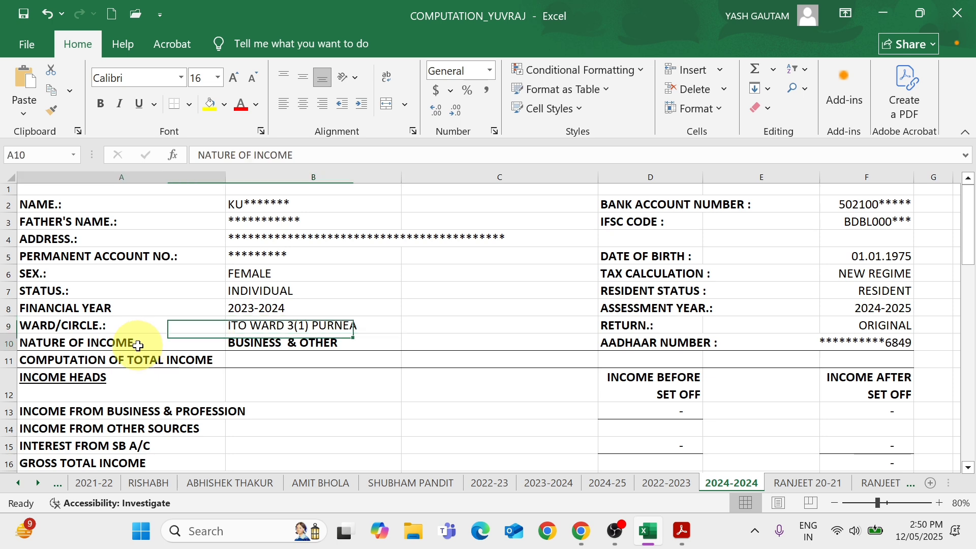
click(281, 346)
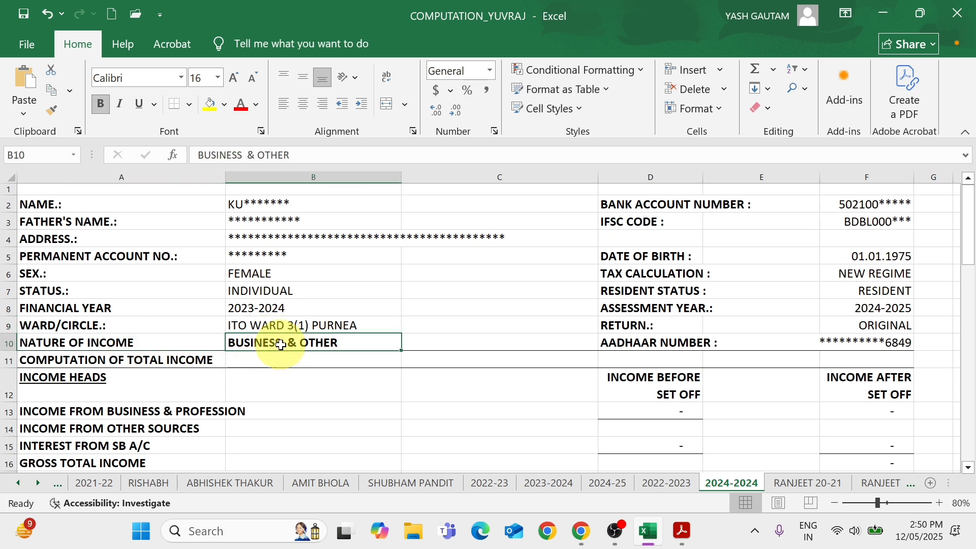
key(alt+Tab)
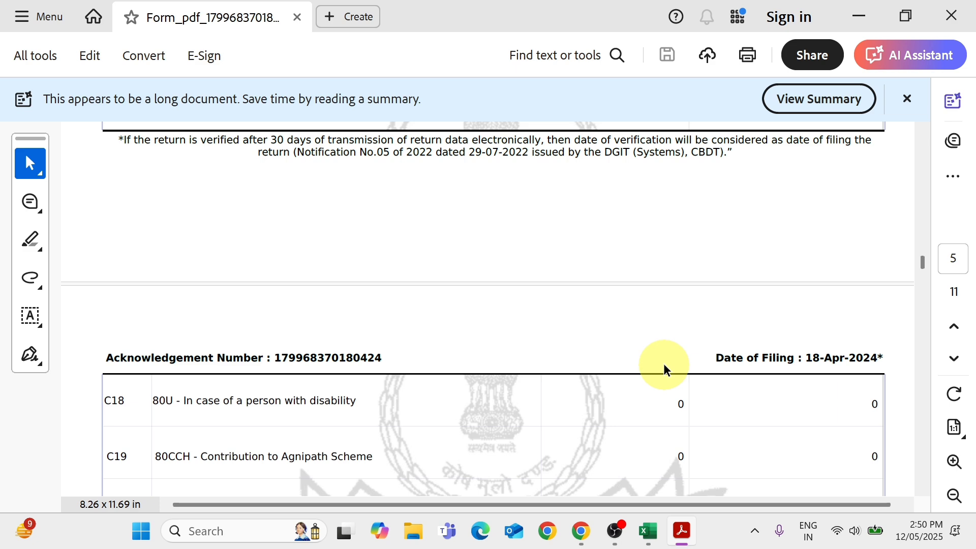
key(alt+Tab)
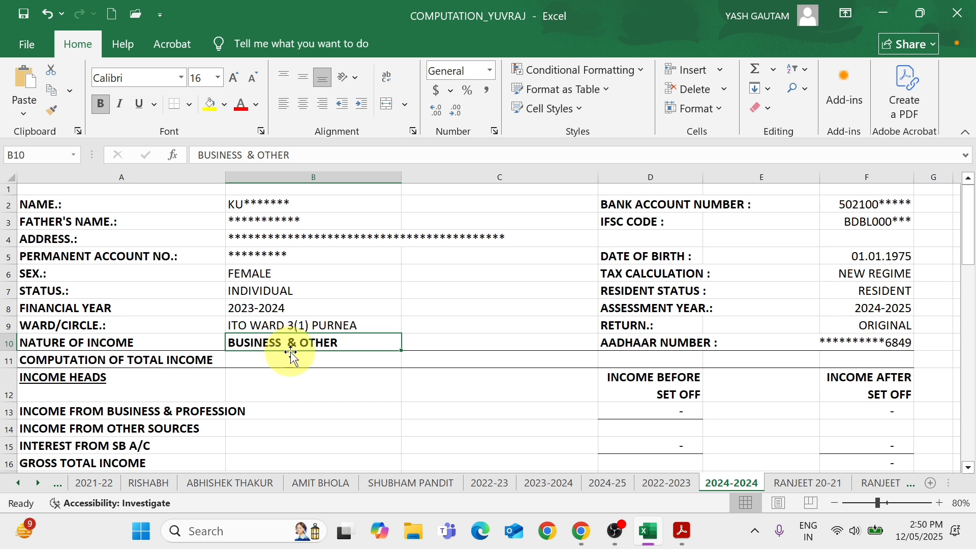
Step: Review the header's bank account number, IFSC code, date of birth, tax calculation and resident status fields
click(662, 205)
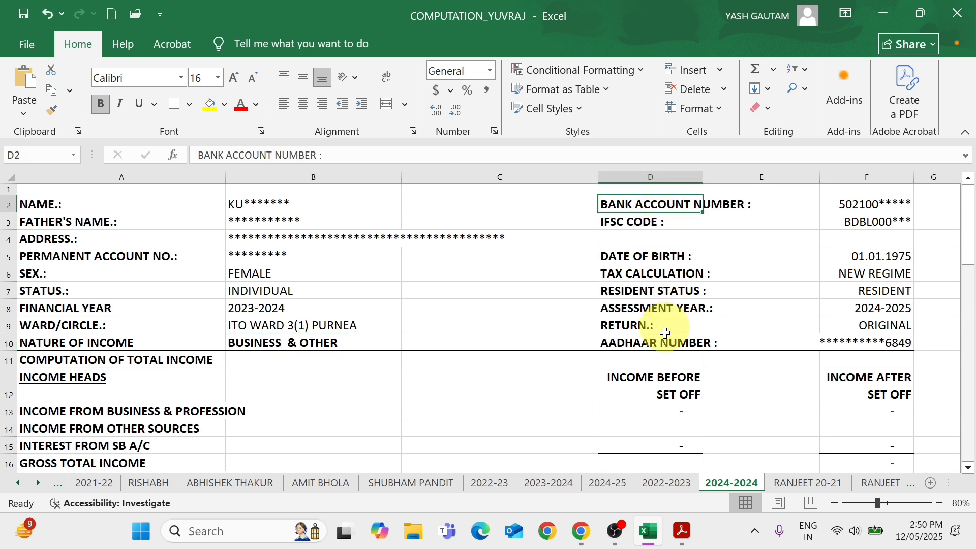
click(666, 220)
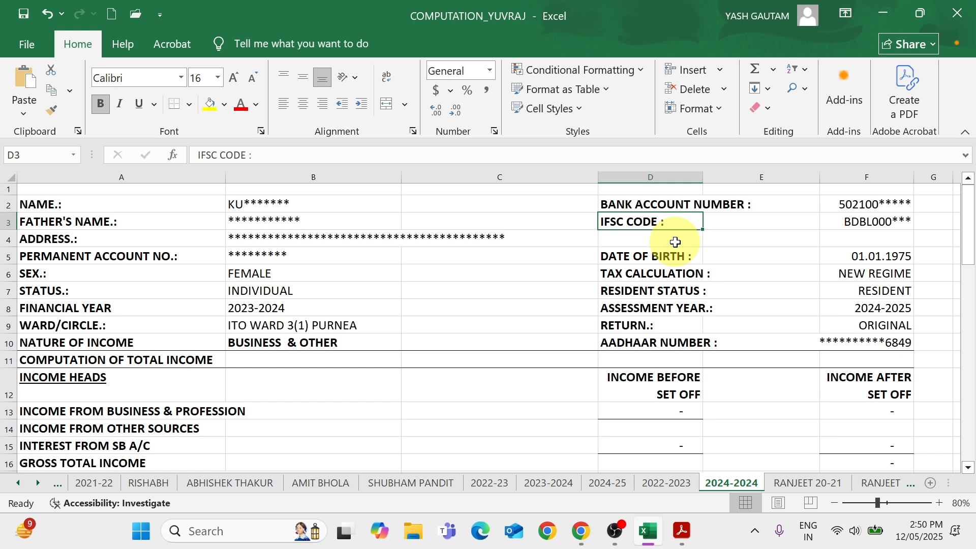
click(668, 257)
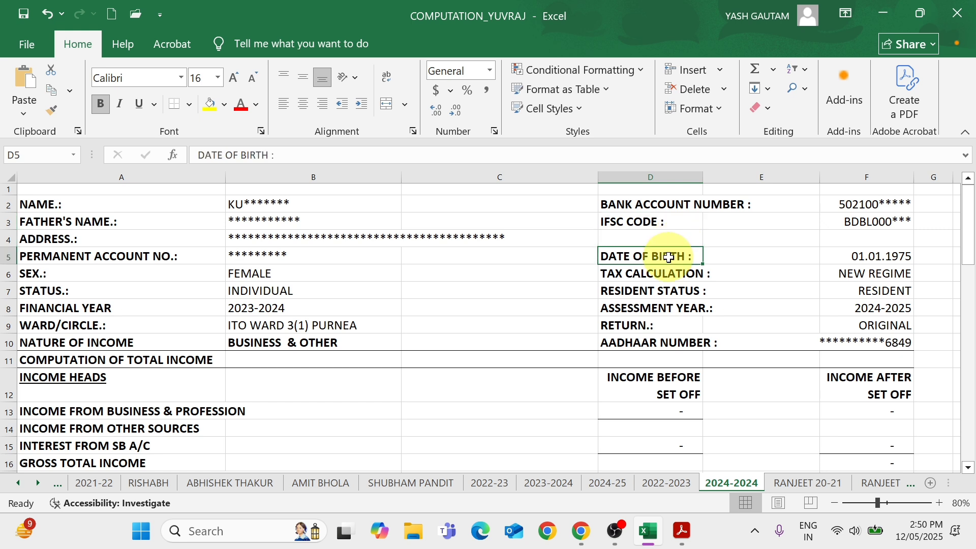
click(660, 273)
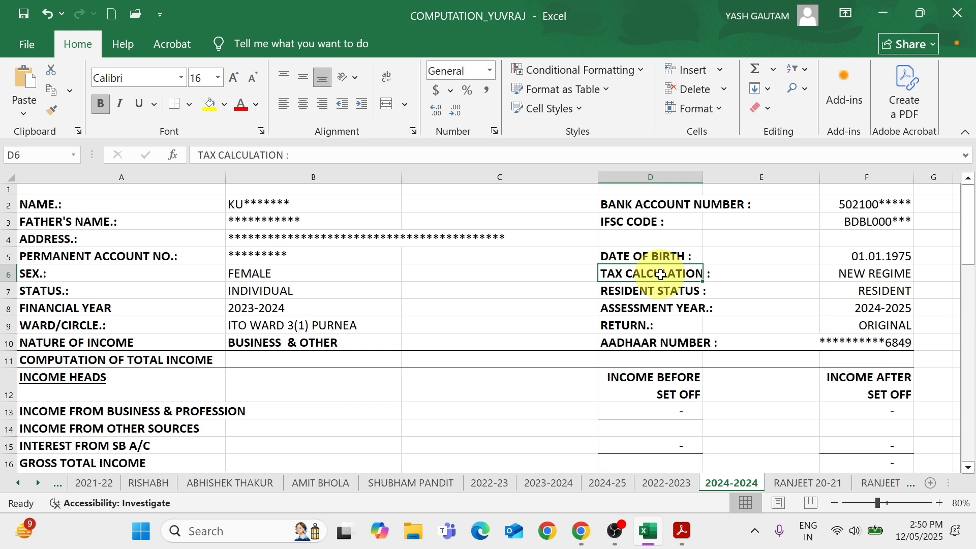
click(658, 294)
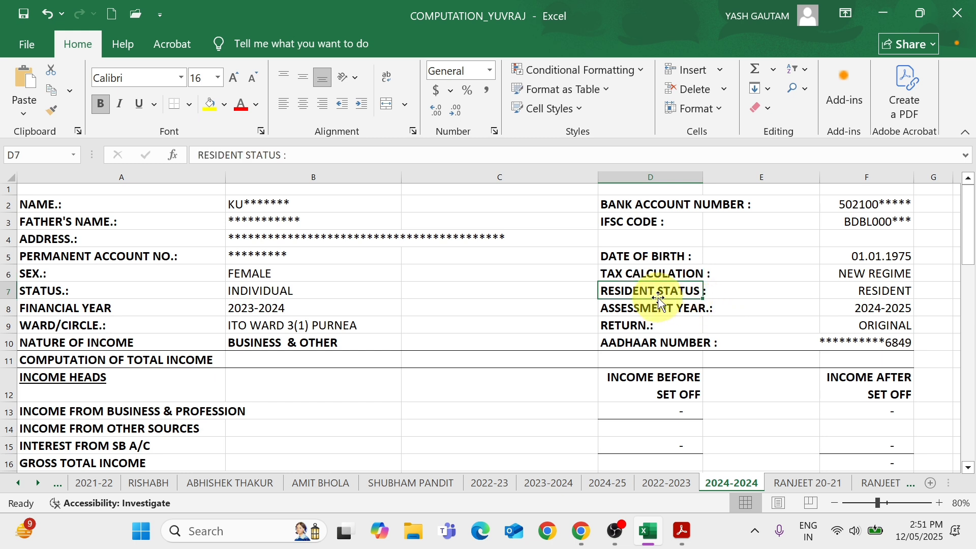
click(862, 296)
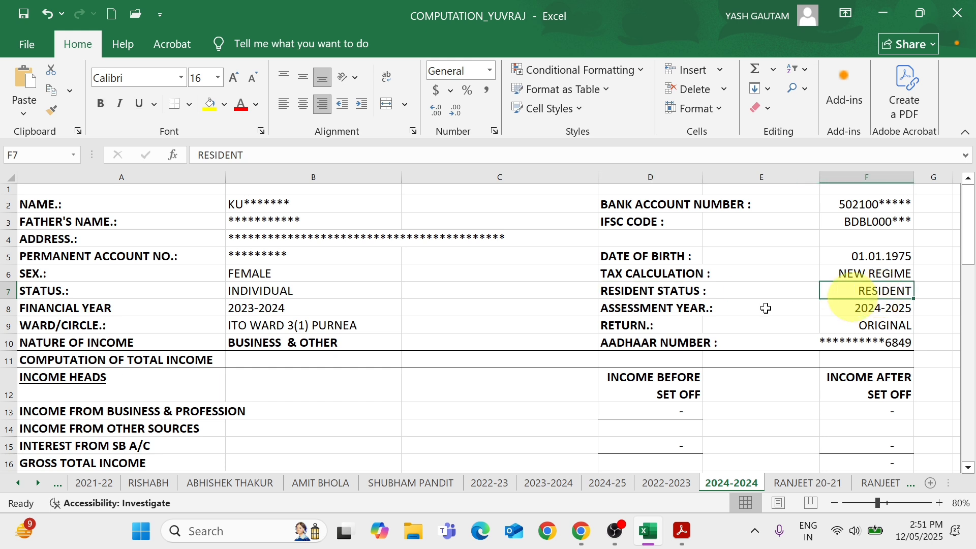
Step: Review the assessment year, return type and Aadhaar number fields in the computation sheet's header
click(681, 308)
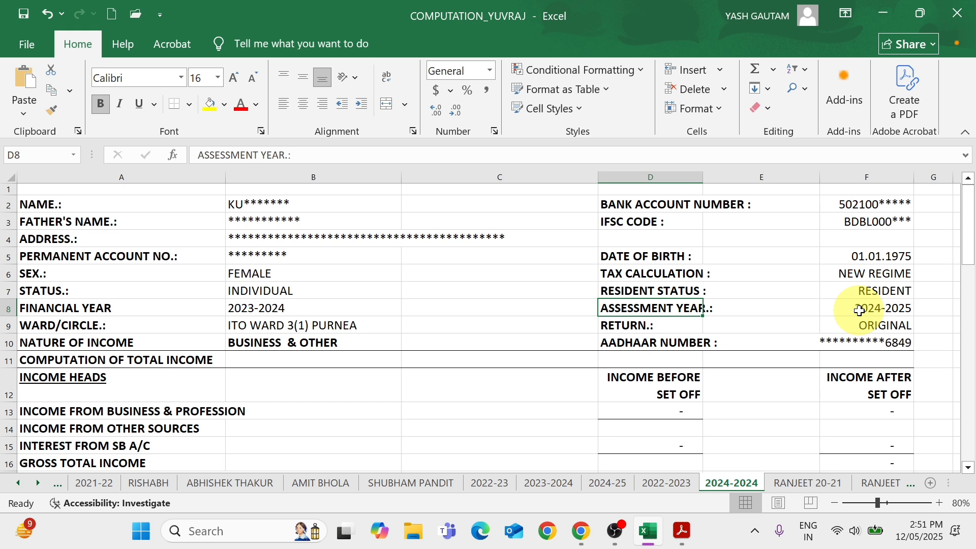
click(657, 327)
click(889, 327)
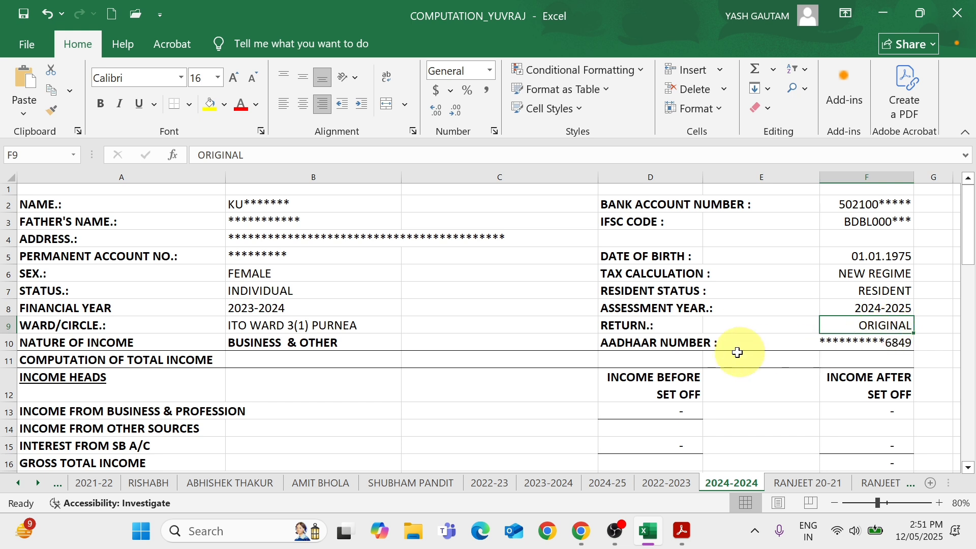
click(698, 342)
click(878, 343)
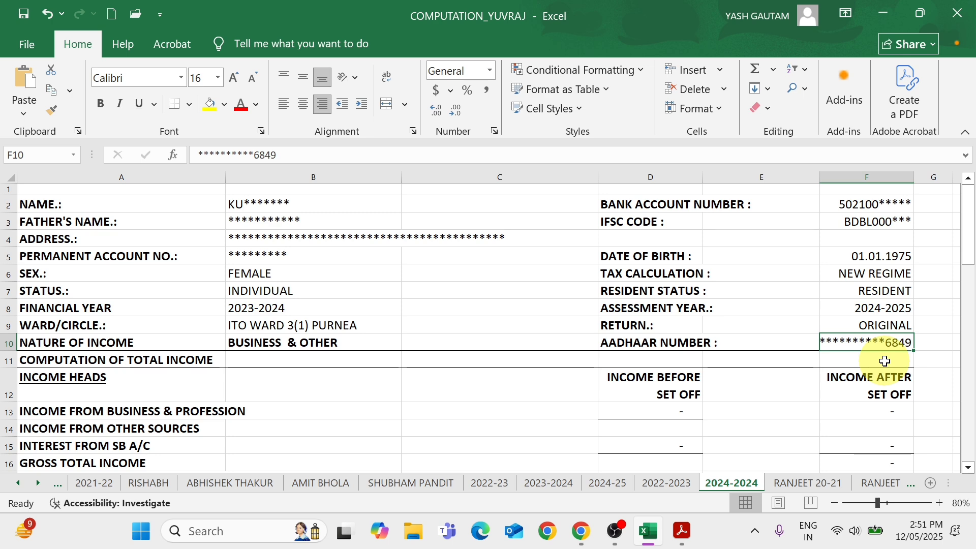
Step: Look up Income from Business & Profession under Part B Gross Total Income in the form PDF in Acrobat, and return to Excel
scroll(885, 361, down, 2)
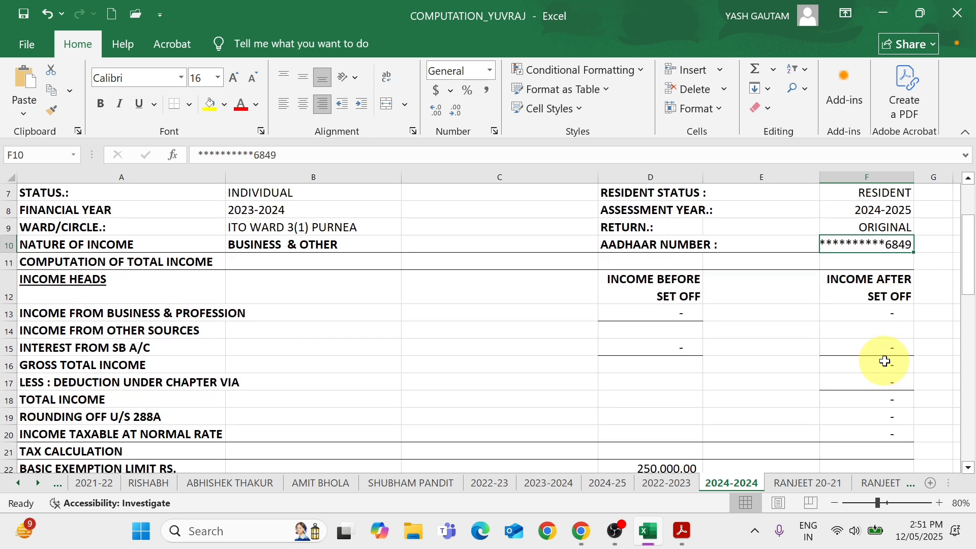
click(125, 316)
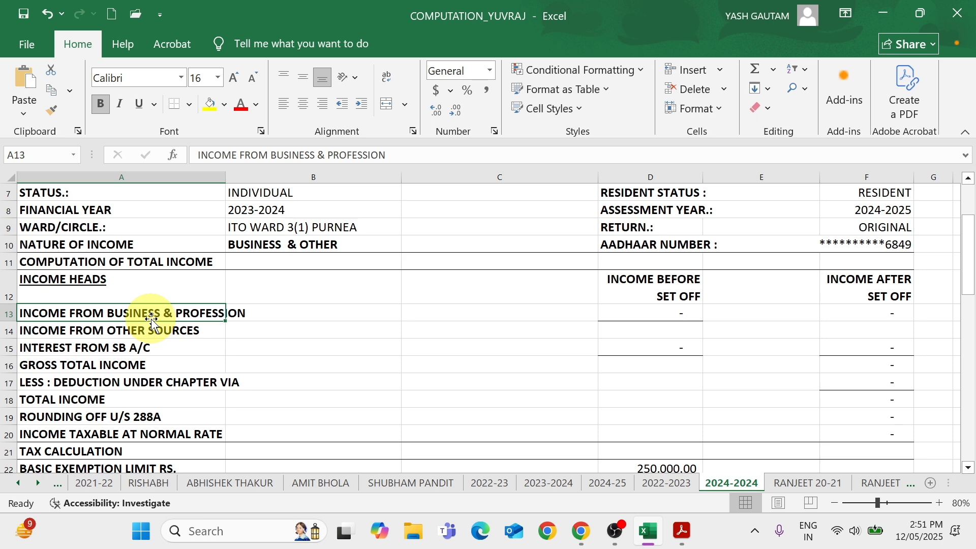
key(alt+Tab)
scroll(150, 317, up, 10)
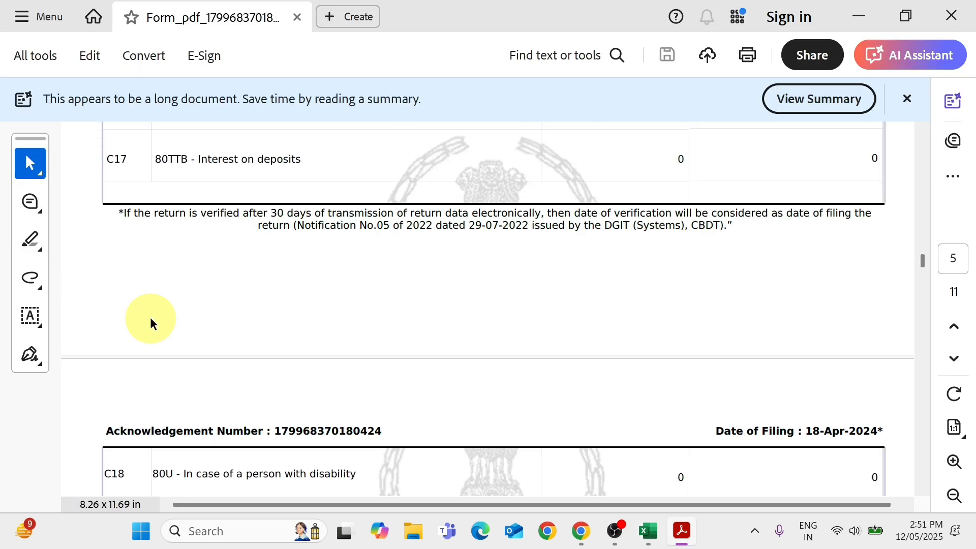
scroll(151, 318, up, 10)
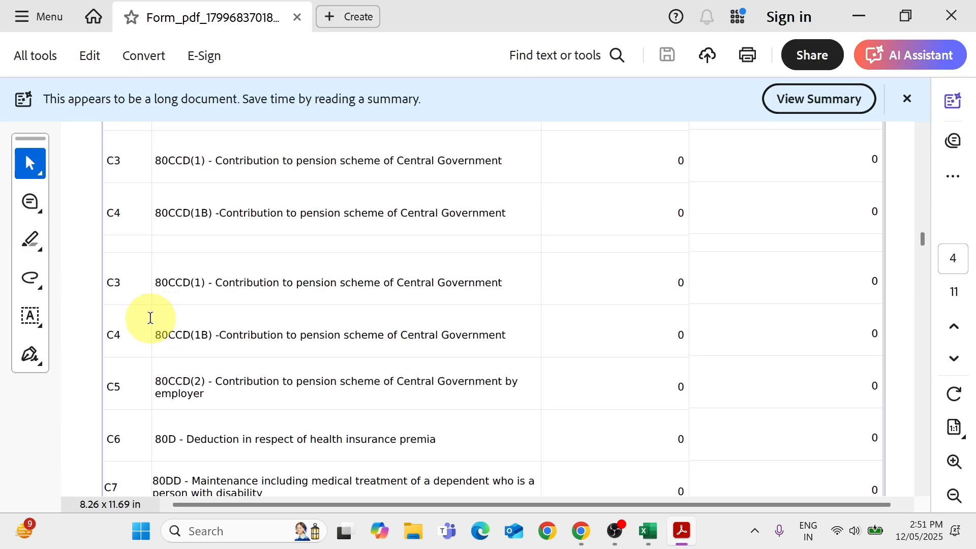
scroll(152, 323, up, 10)
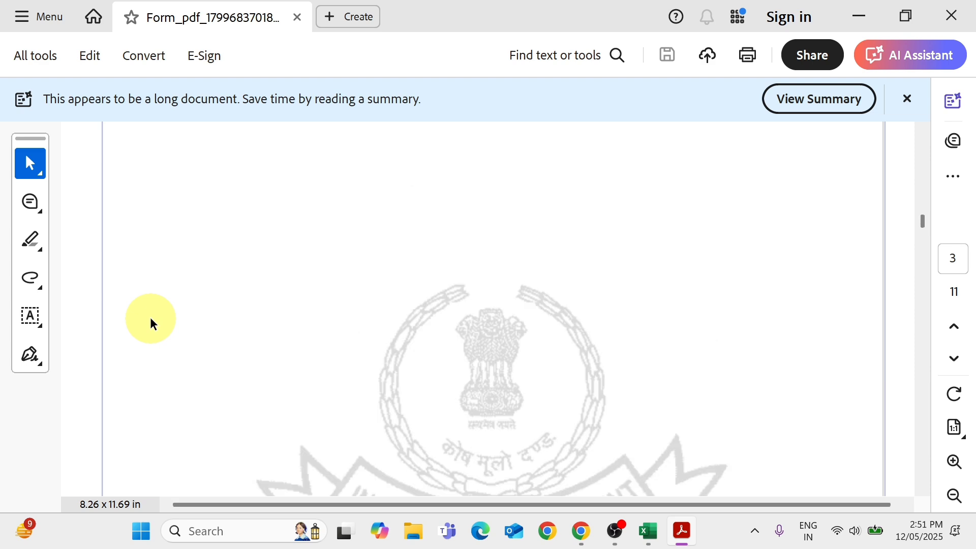
scroll(151, 323, up, 6)
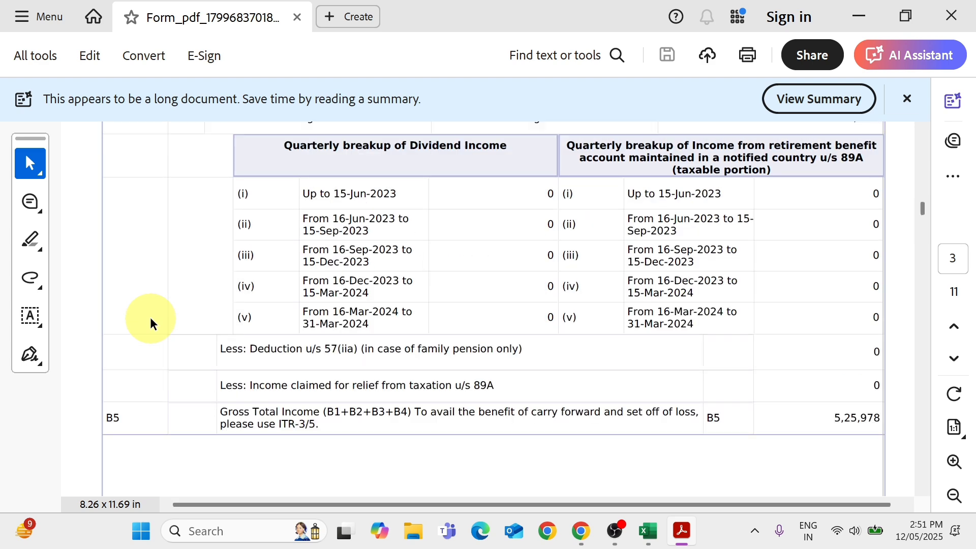
scroll(150, 323, up, 8)
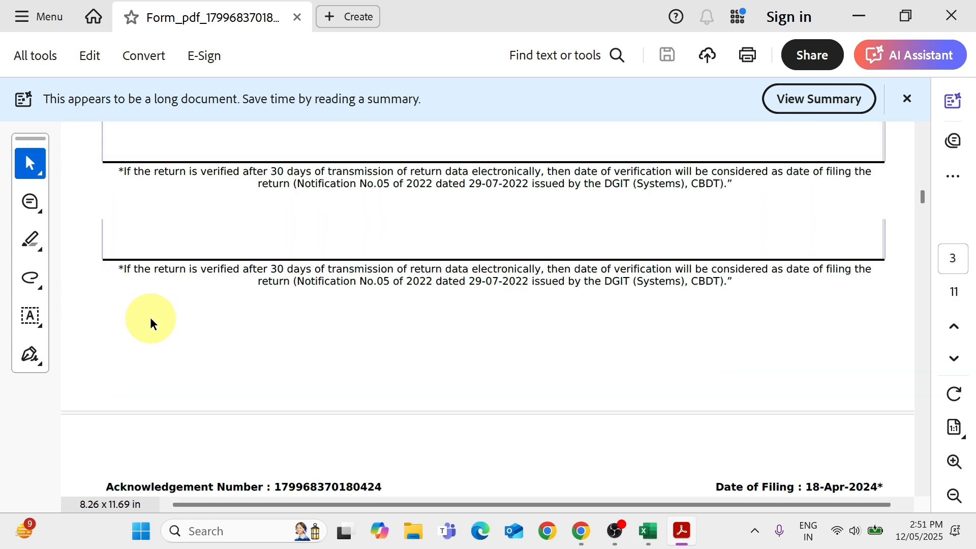
scroll(151, 323, up, 3)
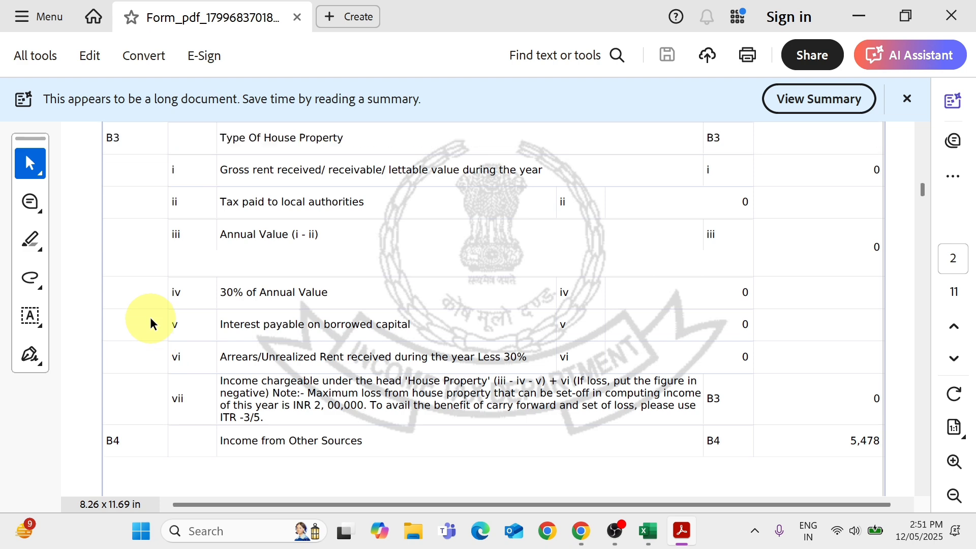
scroll(152, 323, up, 9)
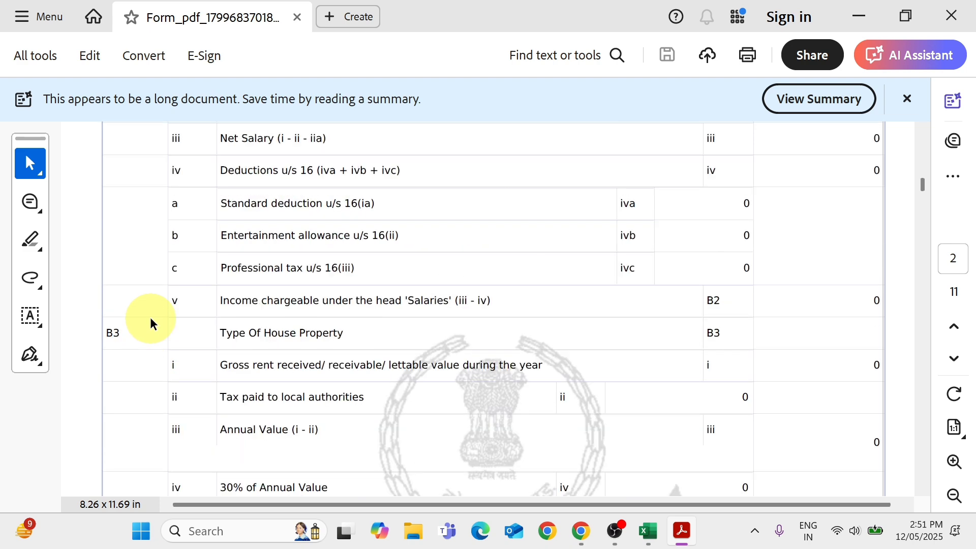
scroll(150, 323, up, 14)
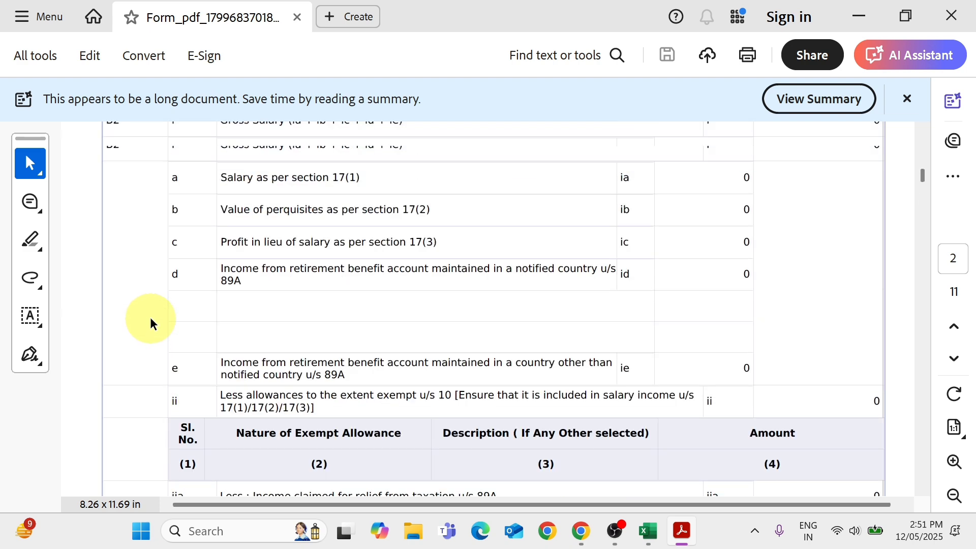
scroll(151, 323, up, 6)
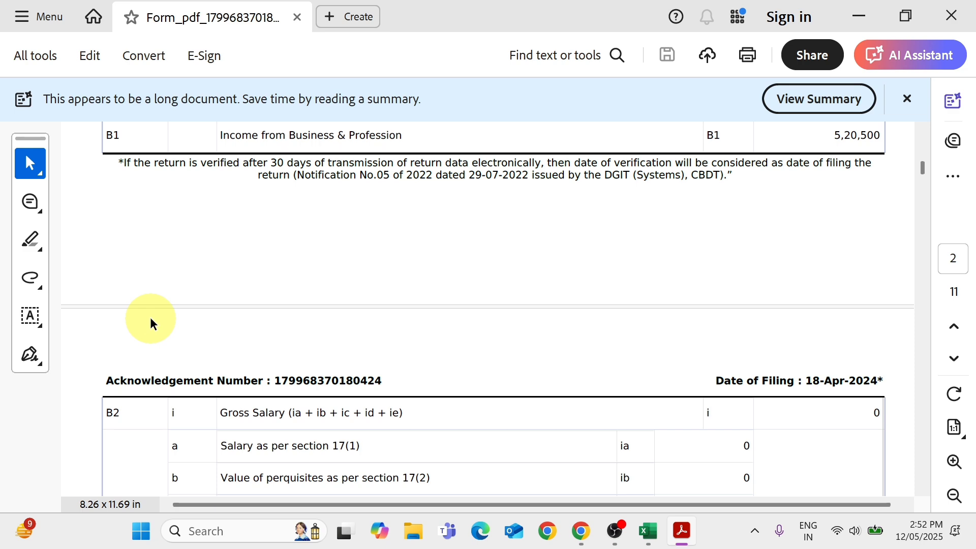
scroll(151, 324, up, 2)
scroll(151, 325, down, 1)
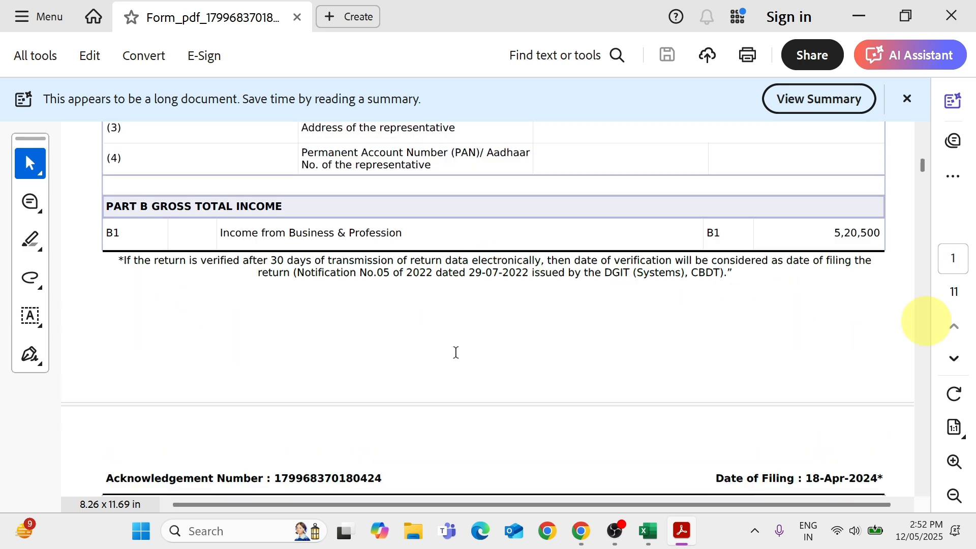
key(alt+Tab)
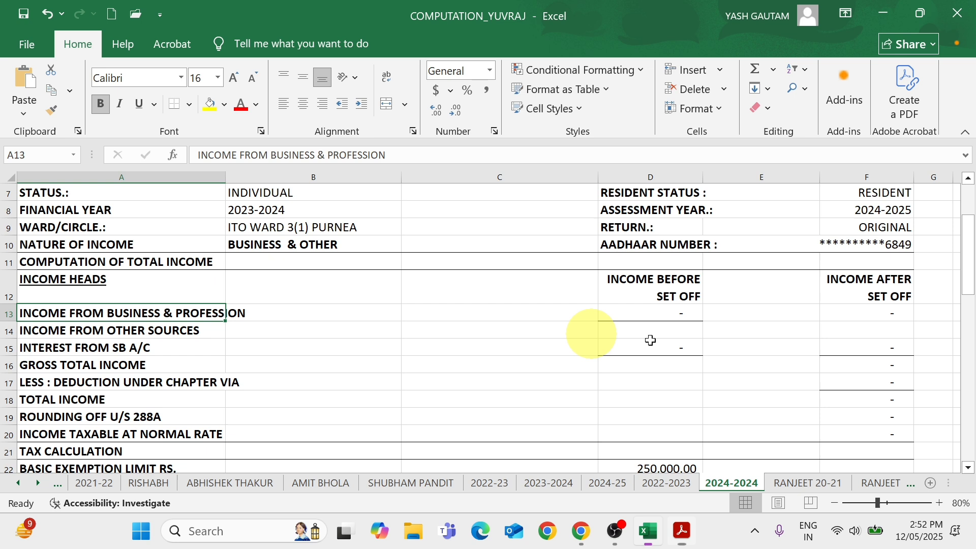
Step: Enter 520500 as the income before set off for Income from Business & Profession, checking the amount against the form PDF in Acrobat
click(667, 311)
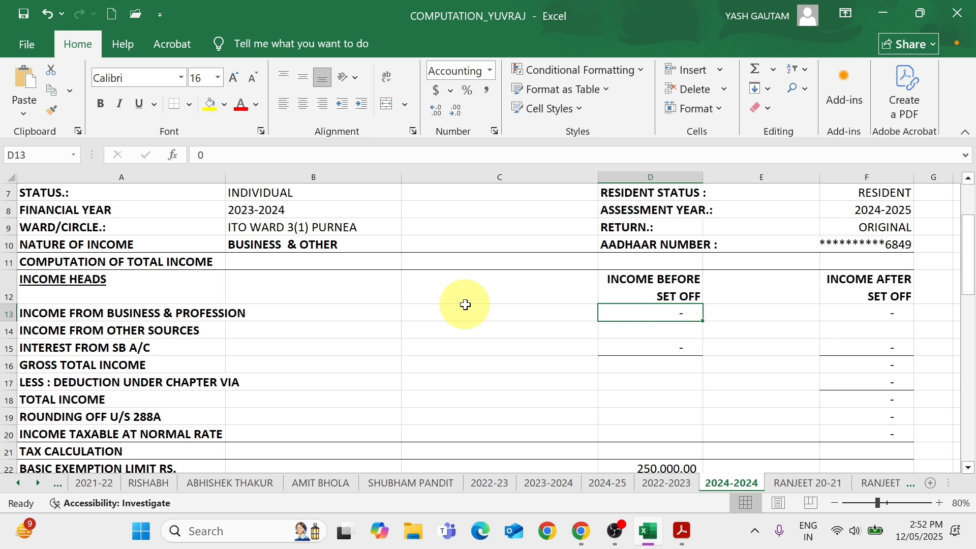
click(155, 313)
click(682, 313)
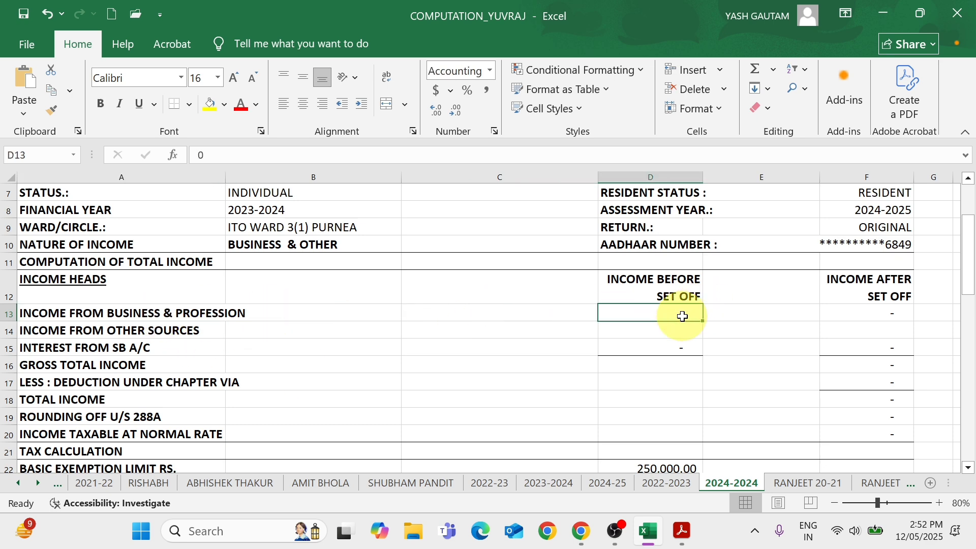
key(alt+Tab)
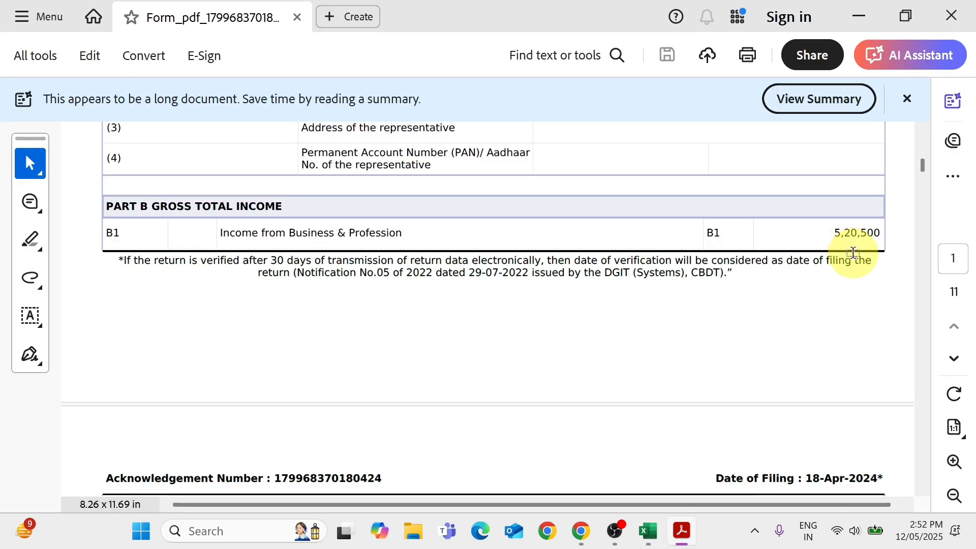
key(alt+Tab)
click(421, 219)
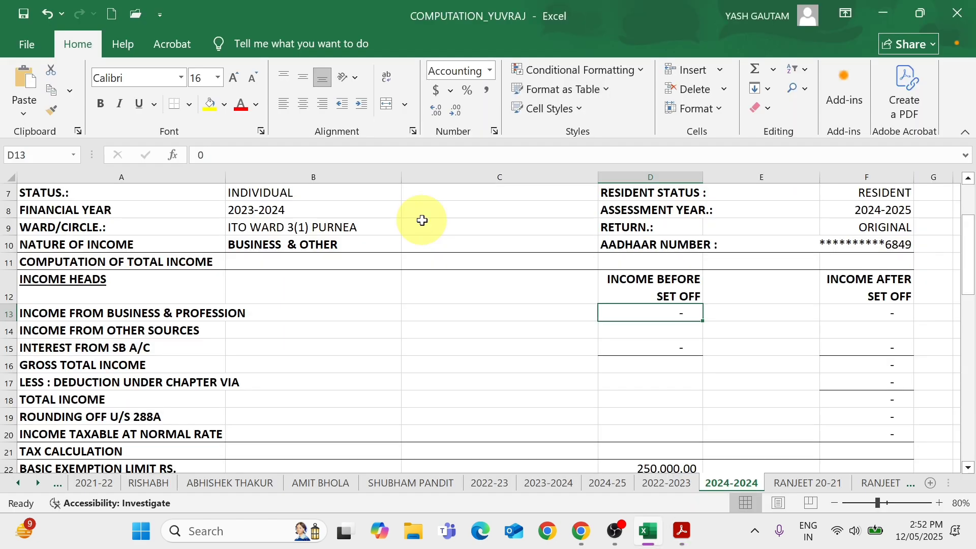
text(520500)
key(Return)
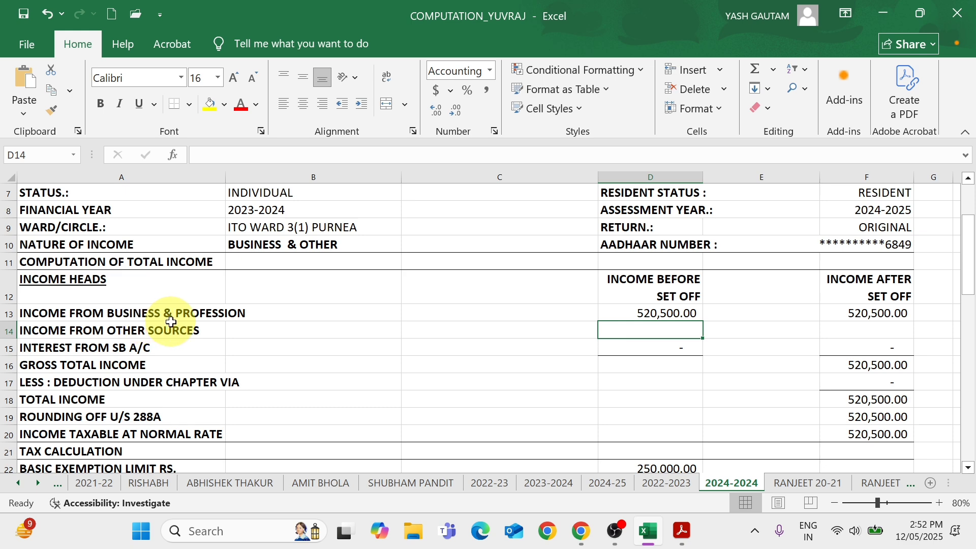
Step: Check the Gross Salary section of the form PDF in Acrobat and return to the computation sheet in Excel
key(alt+Tab)
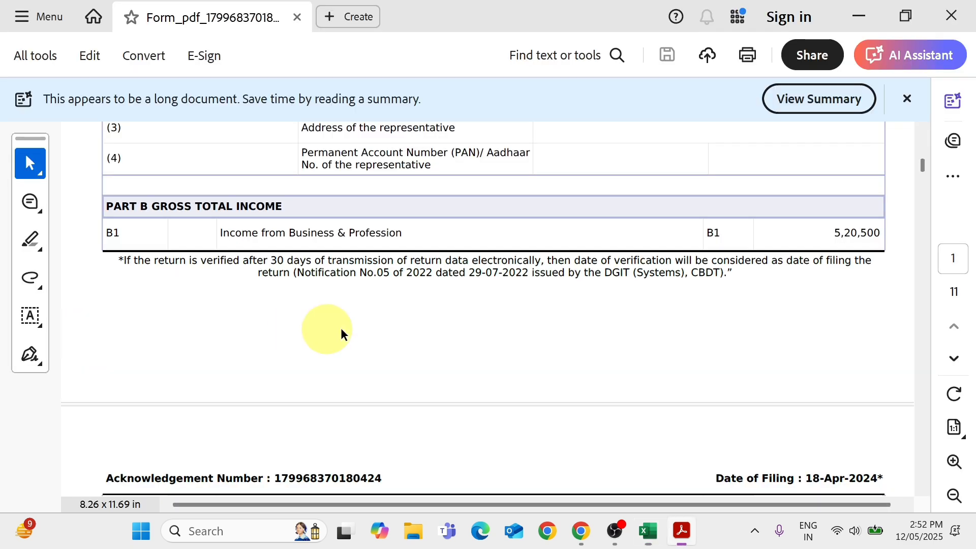
scroll(415, 343, down, 3)
scroll(418, 344, down, 2)
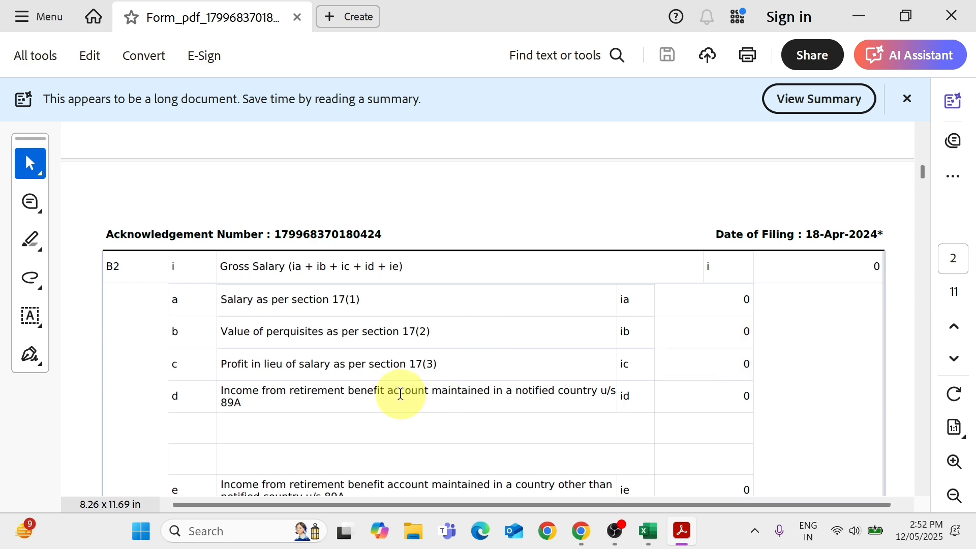
key(alt+Tab)
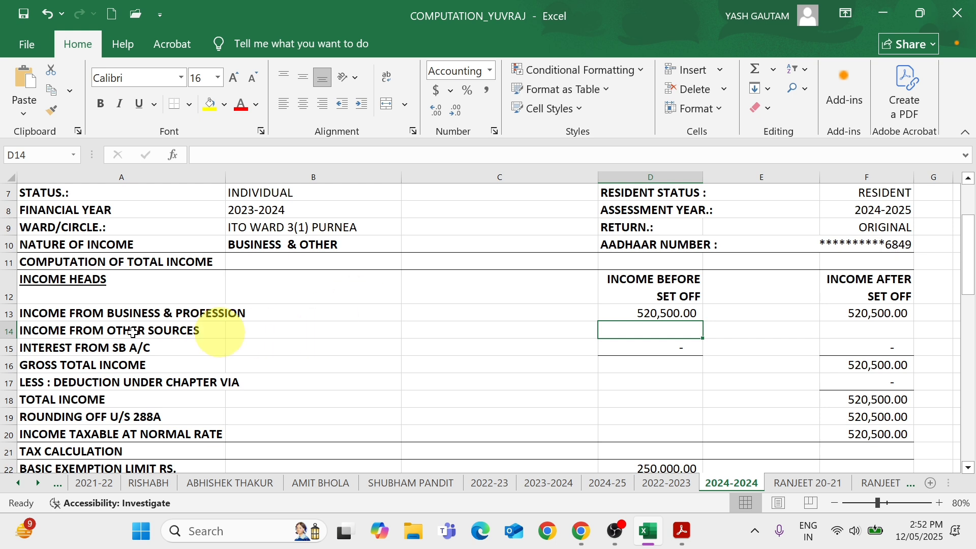
Step: Insert and remove three blank rows above the Income from Other Sources row
click(4, 331)
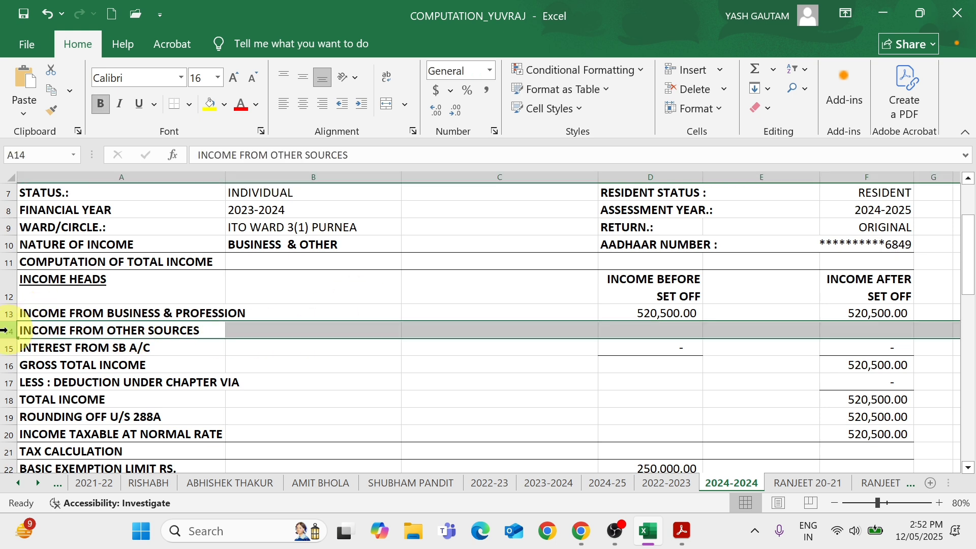
key(ctrl+shift+equal)
key(ctrl+shift+equal)
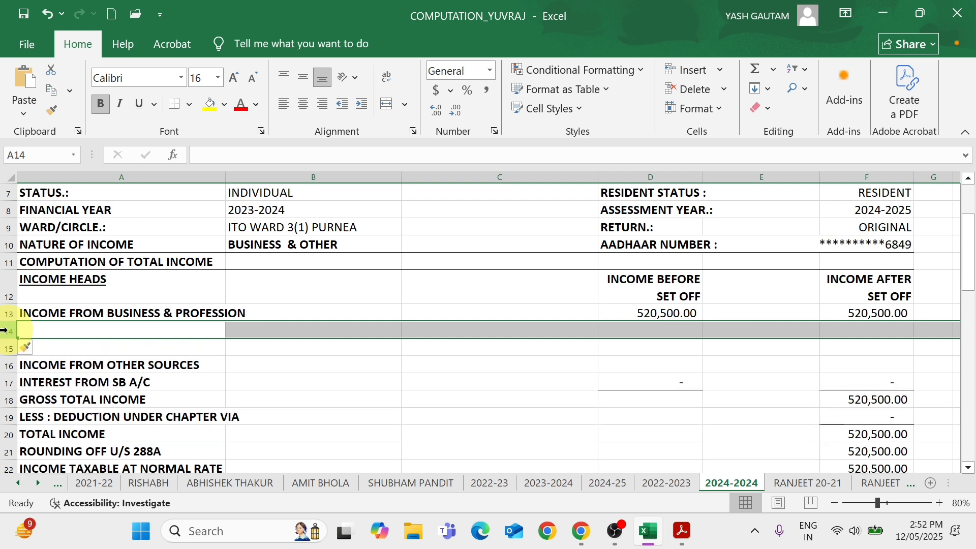
key(ctrl+shift+equal)
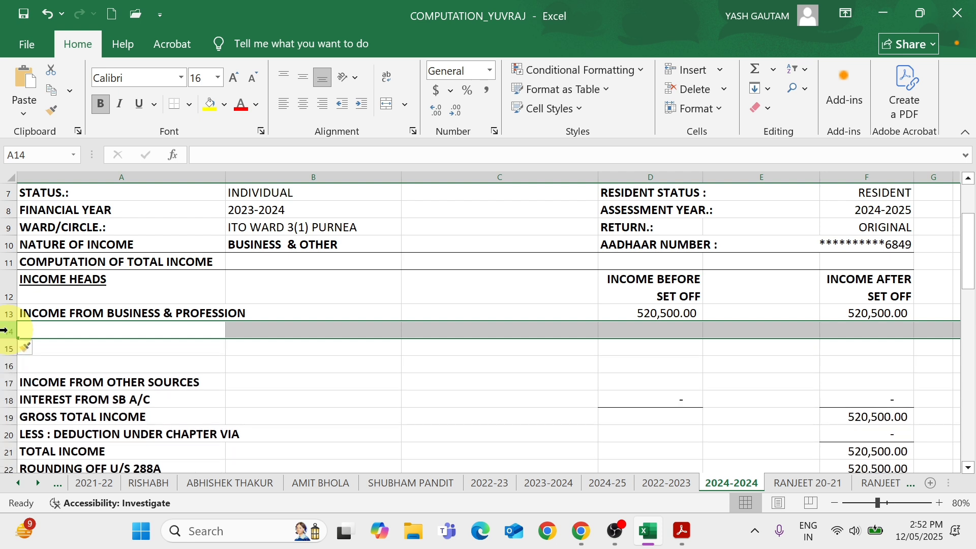
key(ctrl+minus)
key(ctrl+minus)
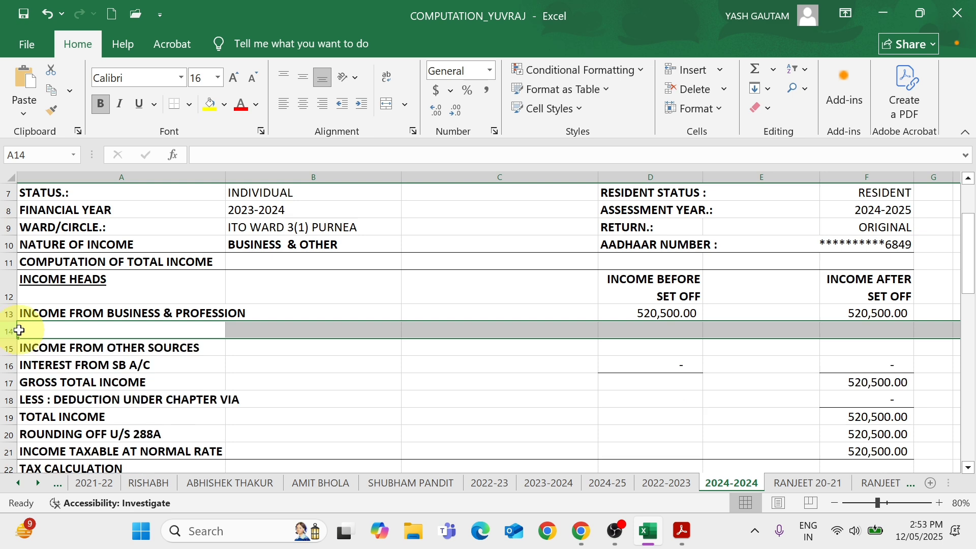
key(ctrl+minus)
Step: Look up Income from Other Sources and its nature-of-income breakdown in the form PDF in Acrobat, and return to Excel's Interest from SB A/C row
key(alt+Tab)
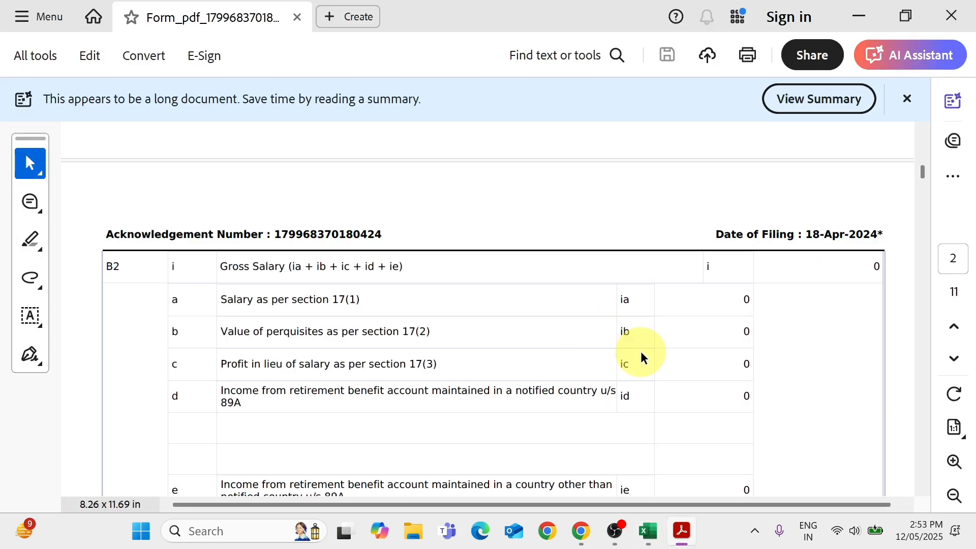
scroll(642, 356, down, 7)
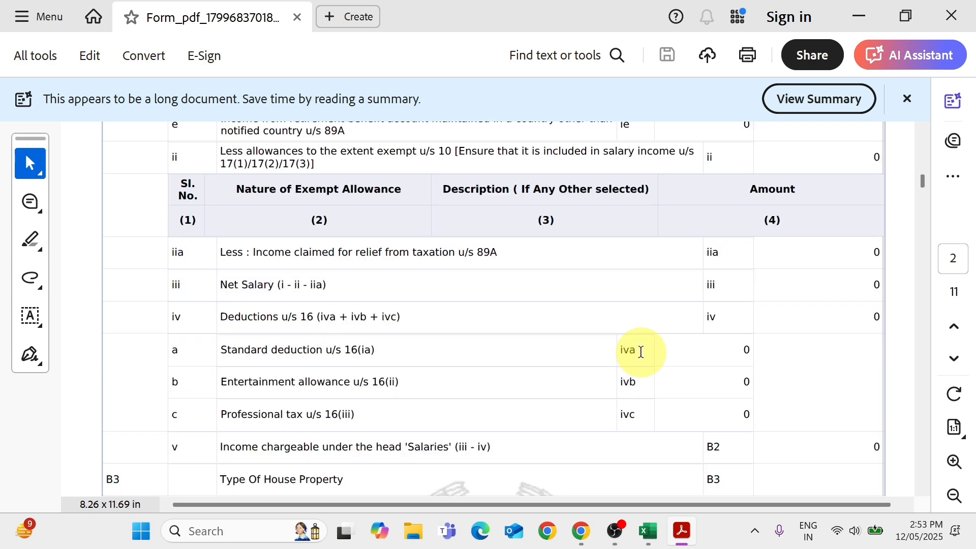
scroll(641, 352, down, 4)
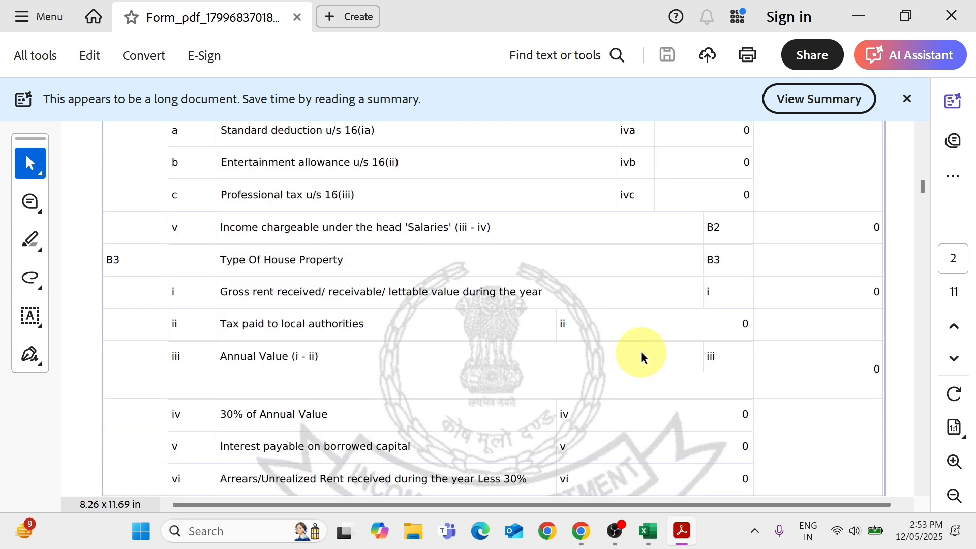
scroll(442, 347, down, 3)
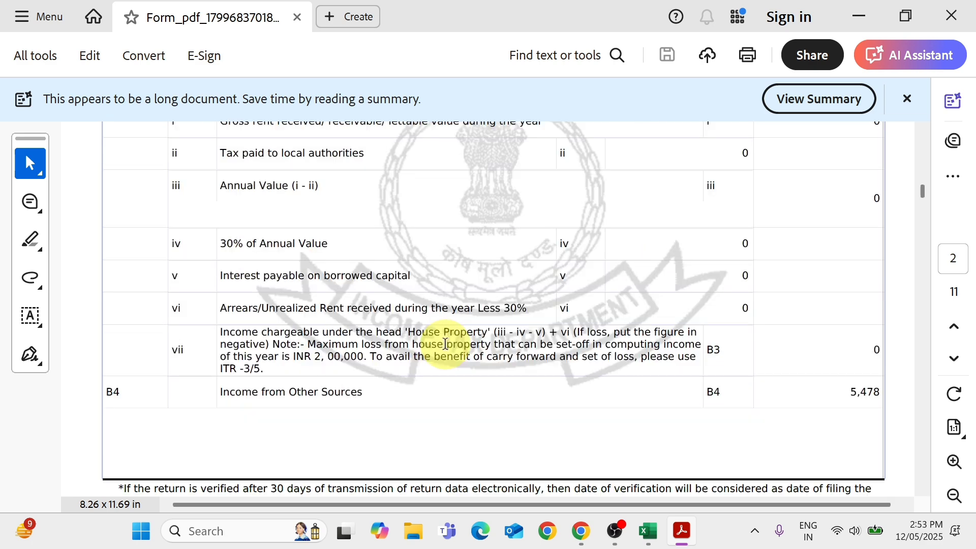
scroll(445, 345, down, 2)
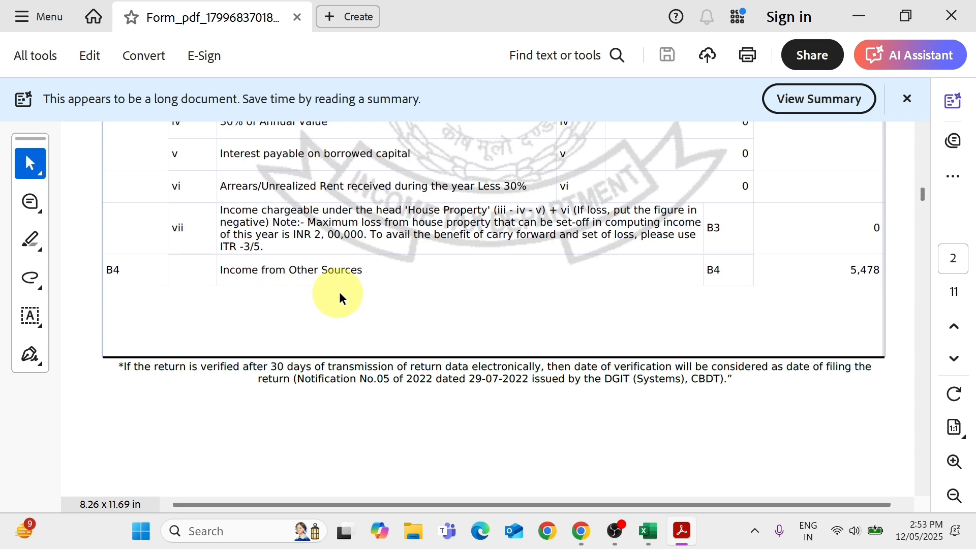
scroll(409, 315, down, 4)
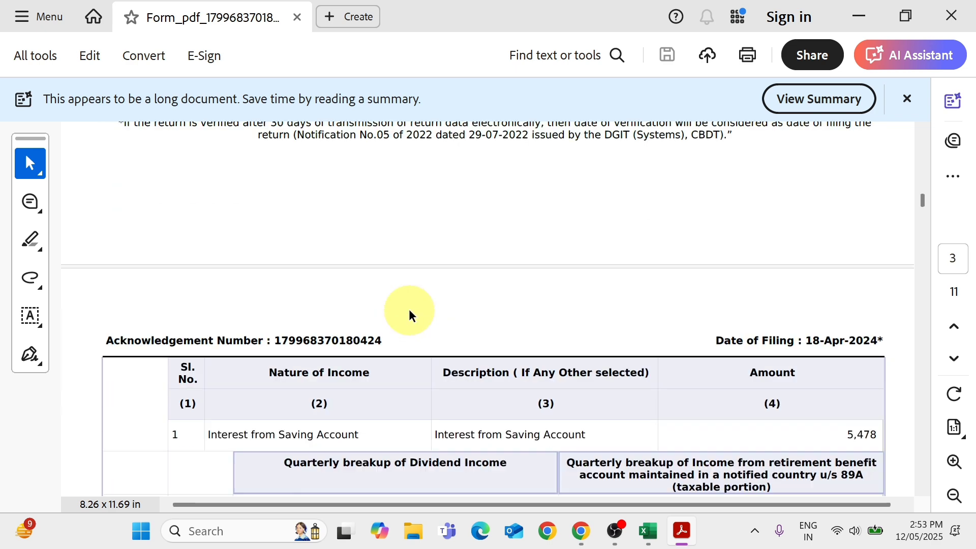
scroll(409, 315, down, 1)
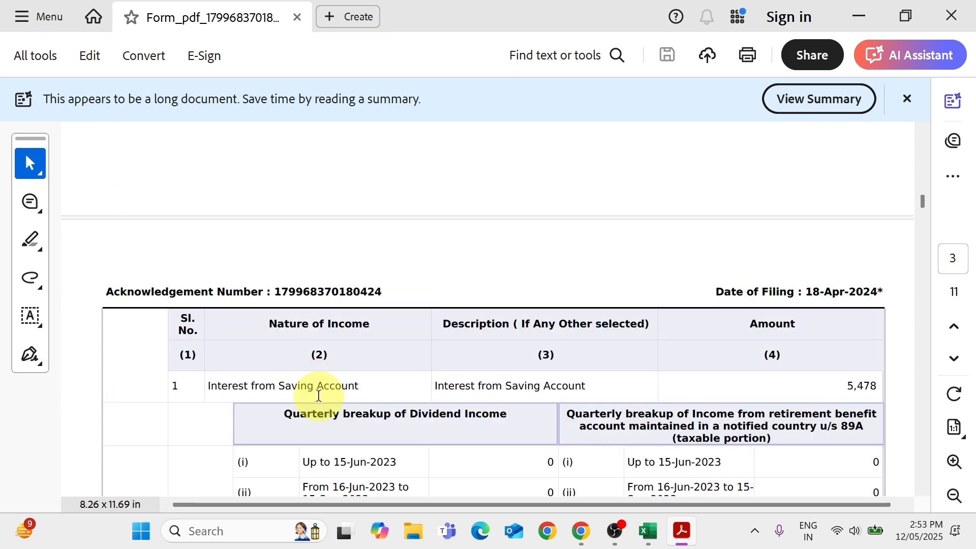
scroll(335, 396, up, 5)
scroll(336, 401, down, 1)
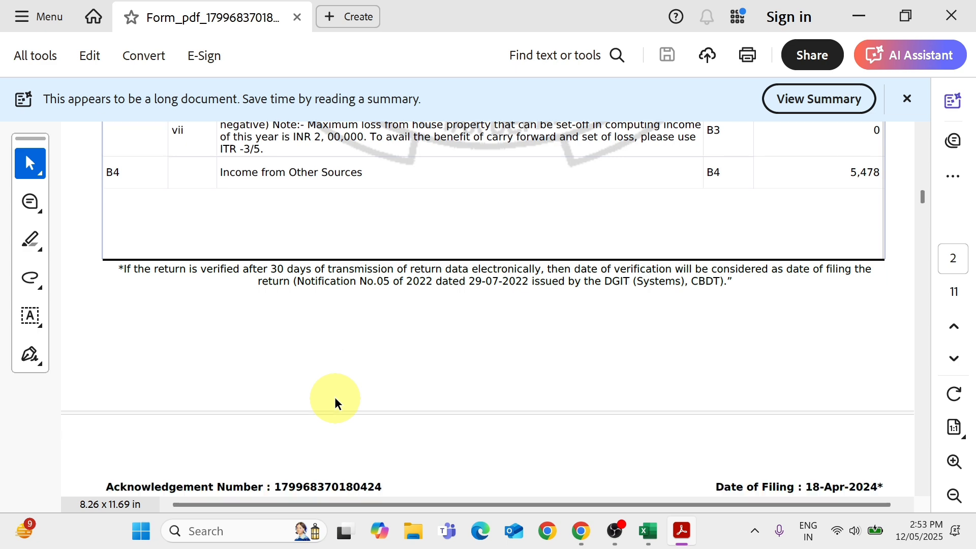
scroll(335, 402, down, 3)
scroll(335, 399, down, 1)
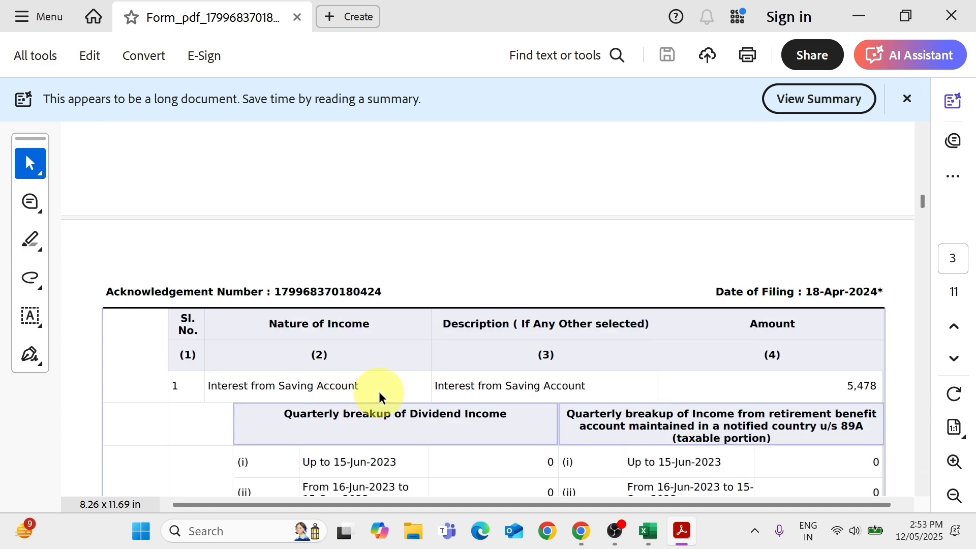
key(alt+Tab)
click(139, 349)
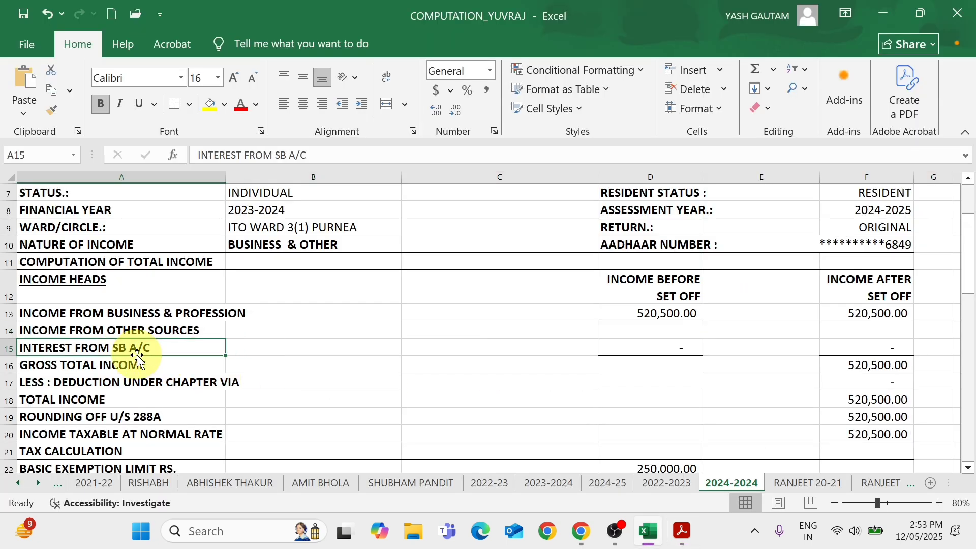
Step: Enter 5478 as the income before set off for Interest from SB A/C, checking the form PDF in Acrobat, and save the workbook
key(Right)
key(Right)
key(Right)
key(alt+Tab)
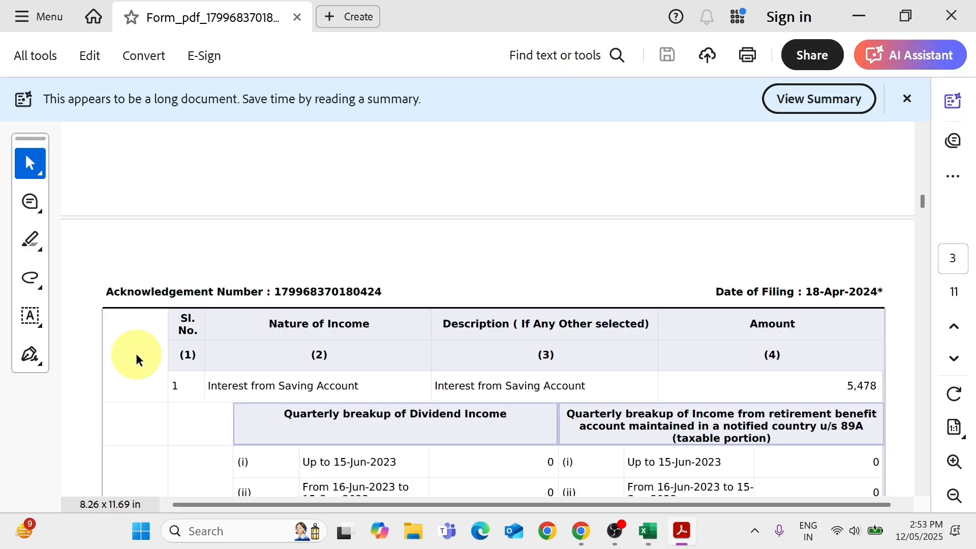
key(alt+Tab)
text(54)
key(alt+Tab)
key(alt+Tab)
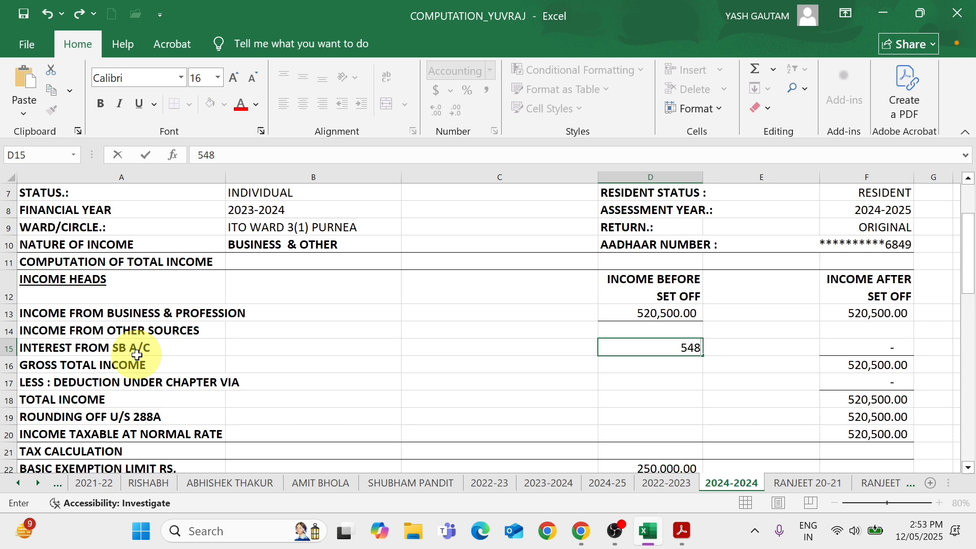
key(Return)
key(Up)
key(ctrl+s)
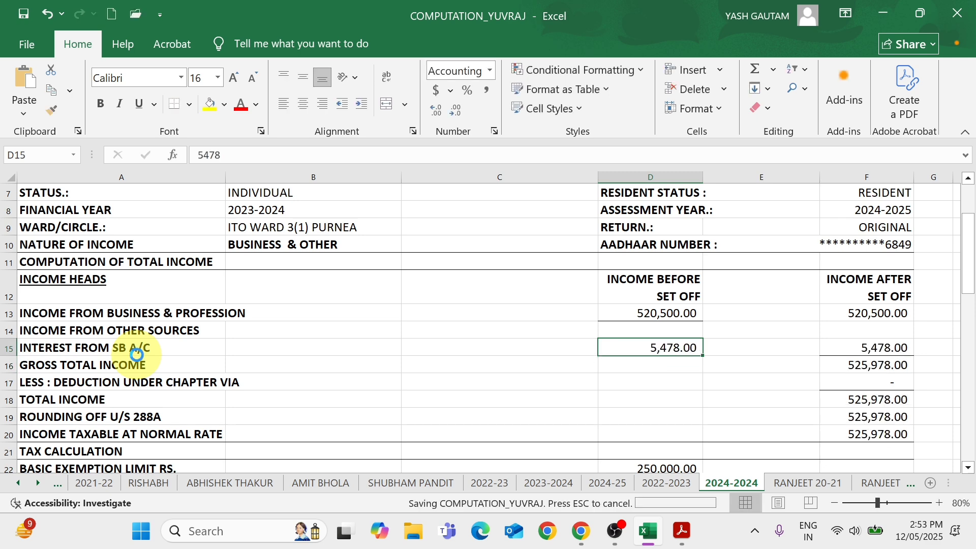
Step: Look up Gross Total Income, the Chapter VIA deductions and Taxable Total Income in the form PDF in Acrobat, and return to Excel
key(Right)
key(Right)
key(Down)
key(alt+Tab)
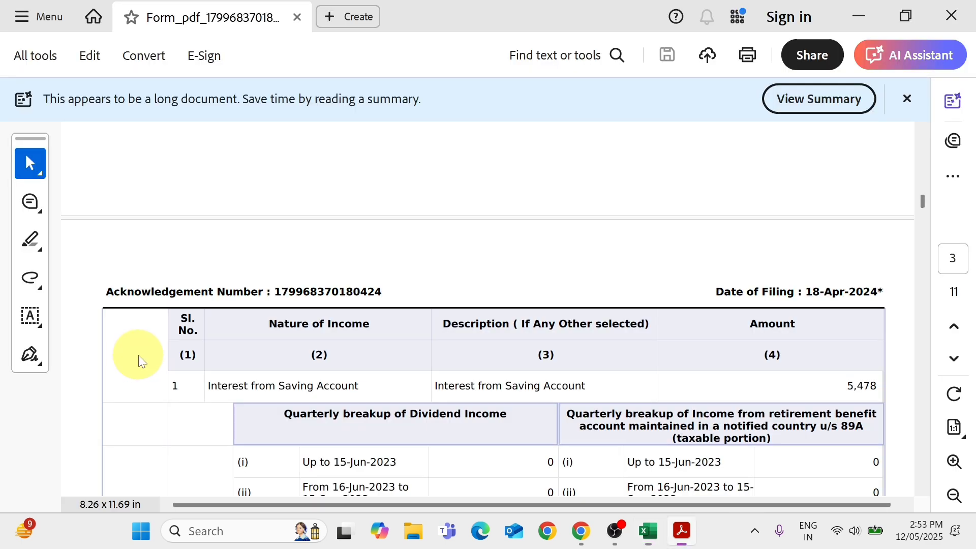
scroll(434, 370, down, 3)
scroll(433, 370, down, 3)
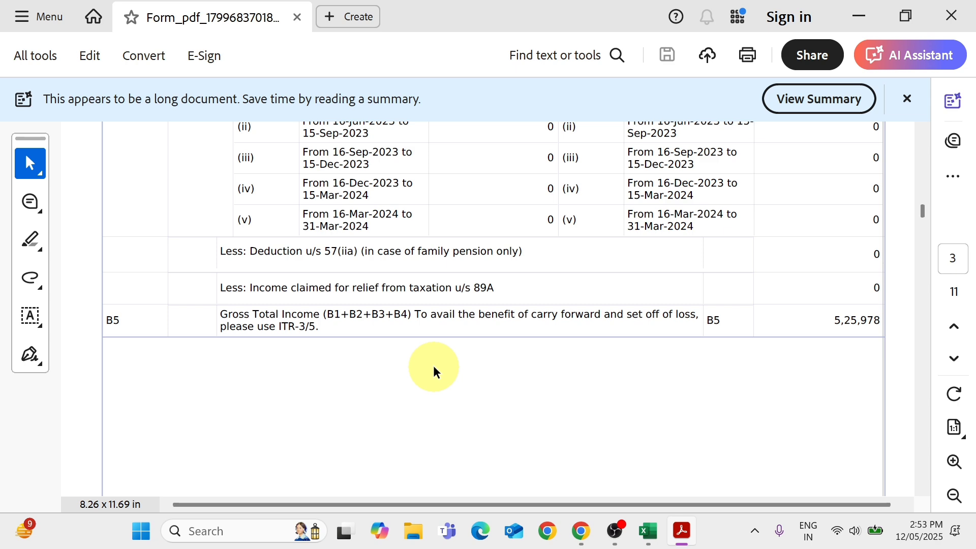
key(alt+Tab)
key(alt+Tab)
scroll(435, 368, down, 5)
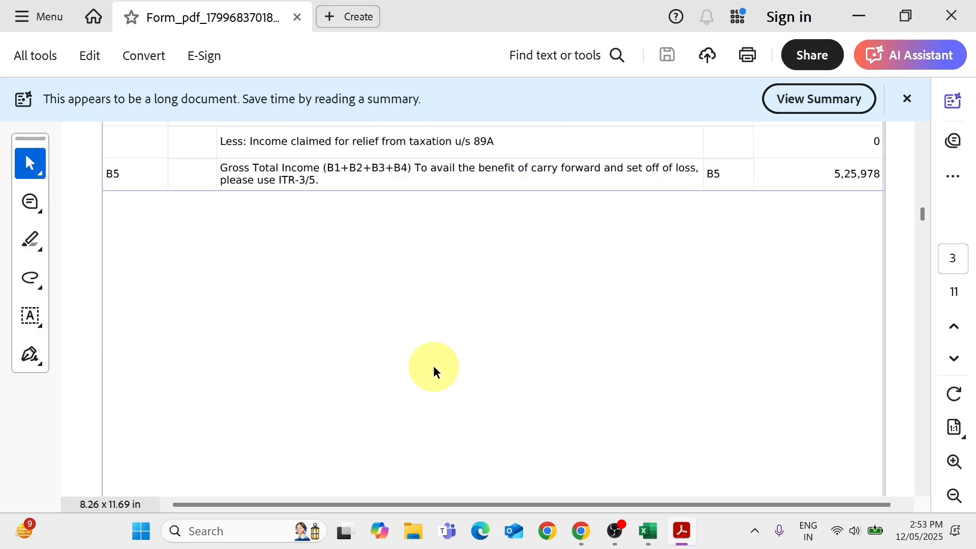
scroll(433, 370, down, 15)
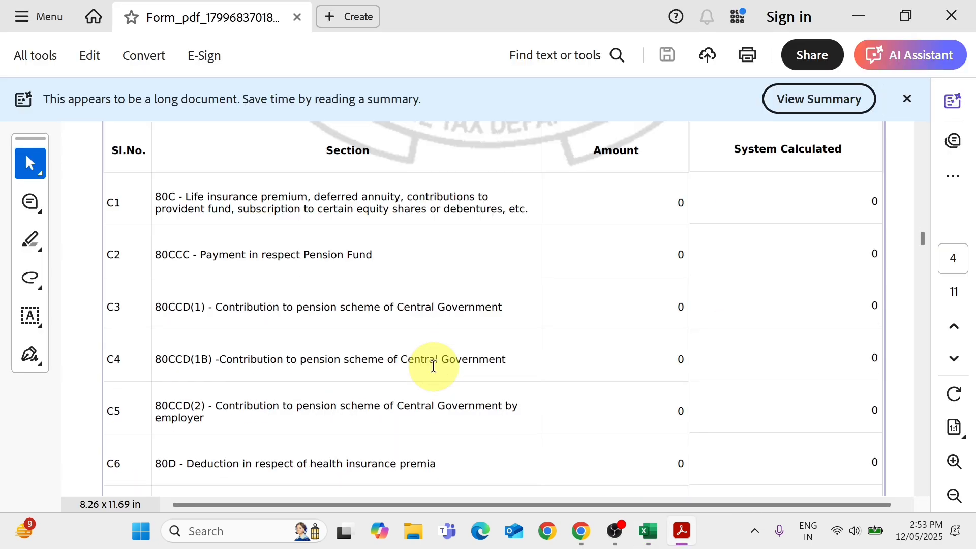
scroll(435, 370, down, 15)
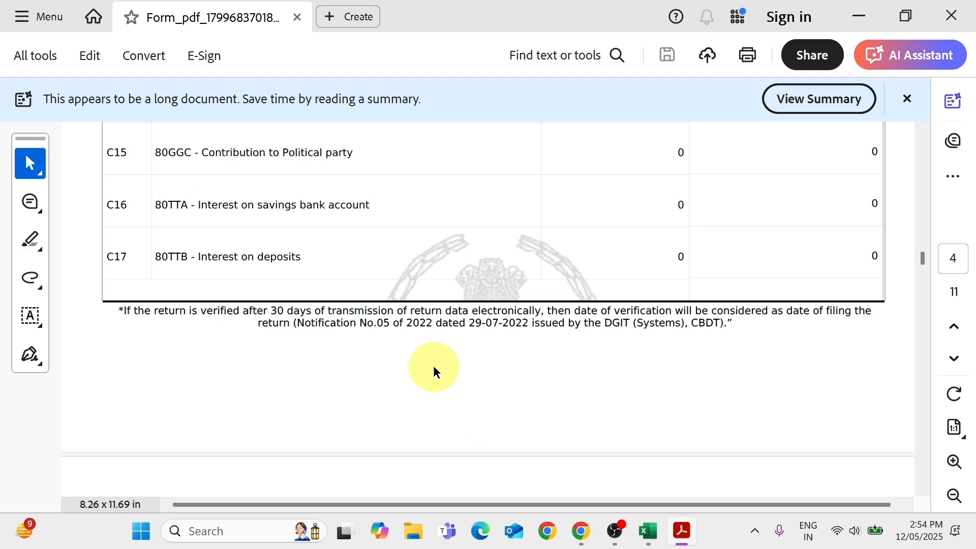
scroll(434, 370, down, 5)
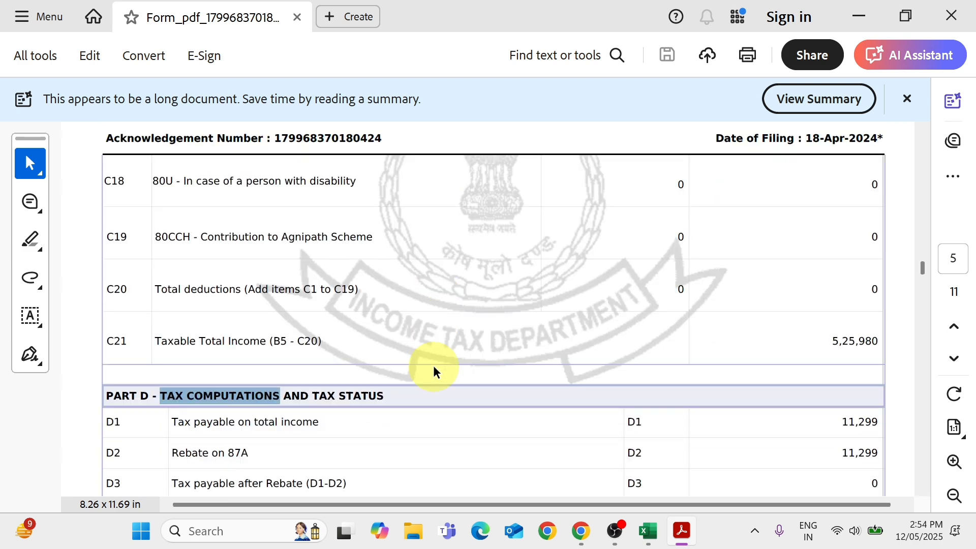
key(alt+Tab)
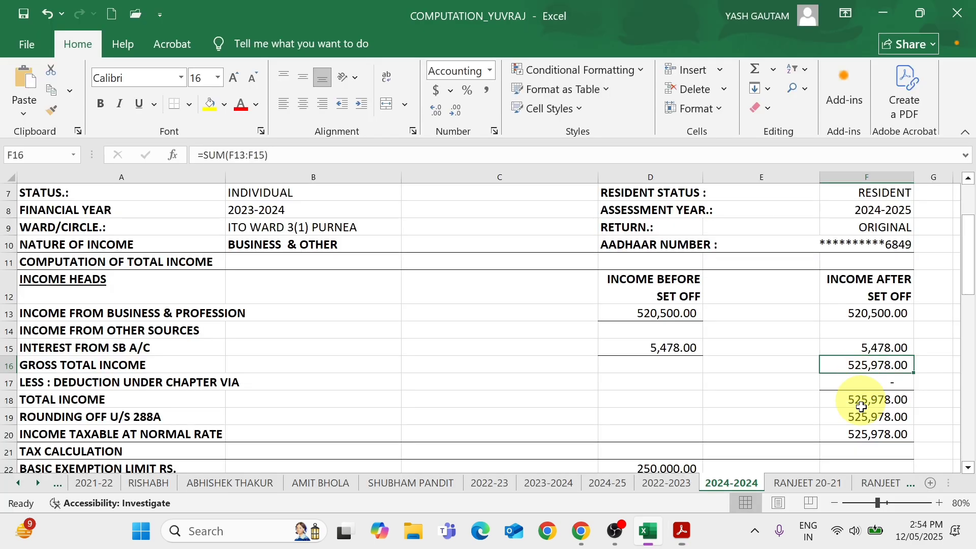
Step: Change the Rounding Off U/S 288A formula to =ROUND(F18,0)+2 and compare it with Taxable Total Income in the form PDF in Acrobat
click(867, 417)
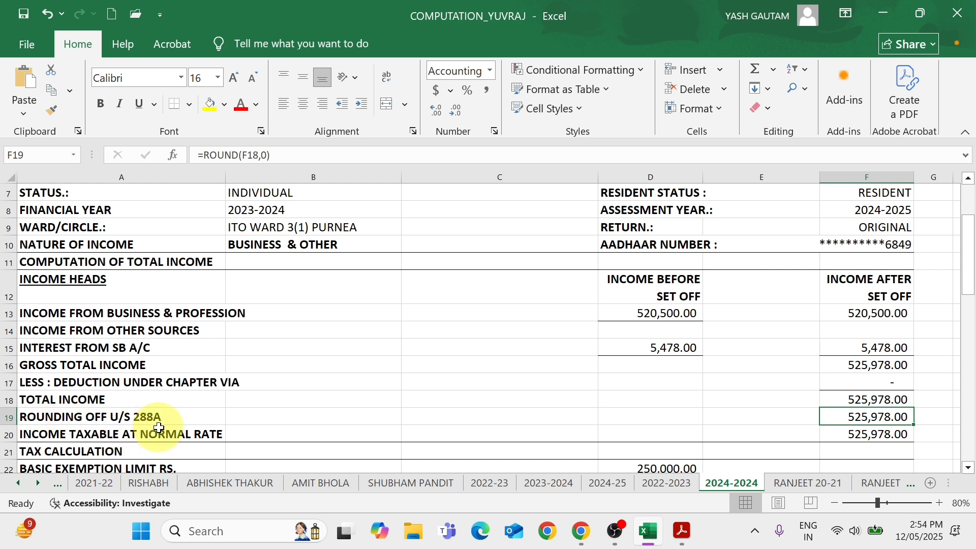
key(F2)
text(+2)
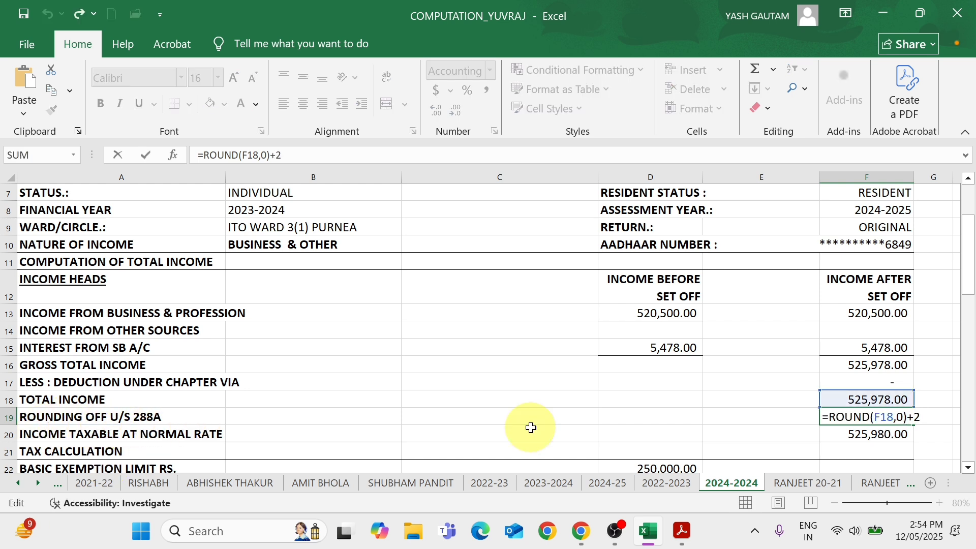
key(ctrl+Return)
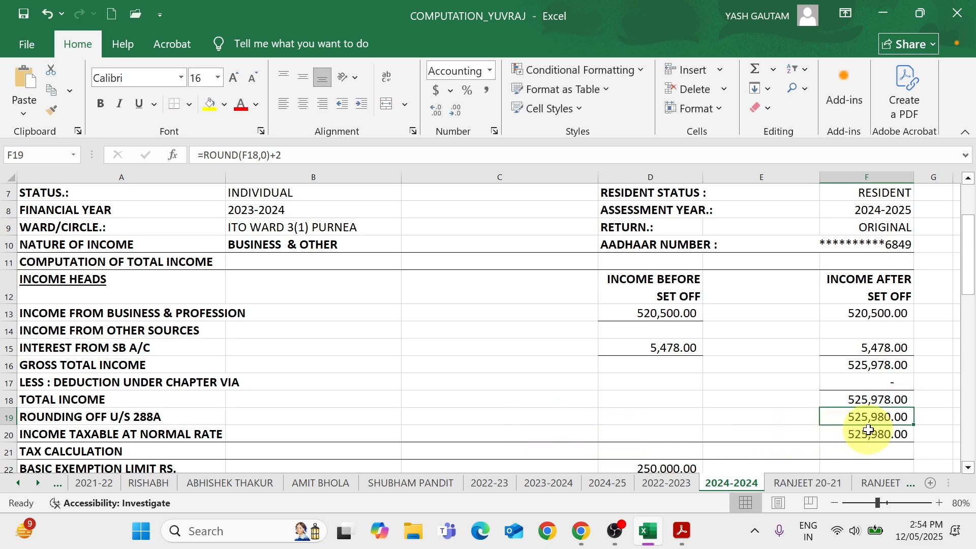
key(alt+Tab)
scroll(867, 425, down, 1)
key(alt+Tab)
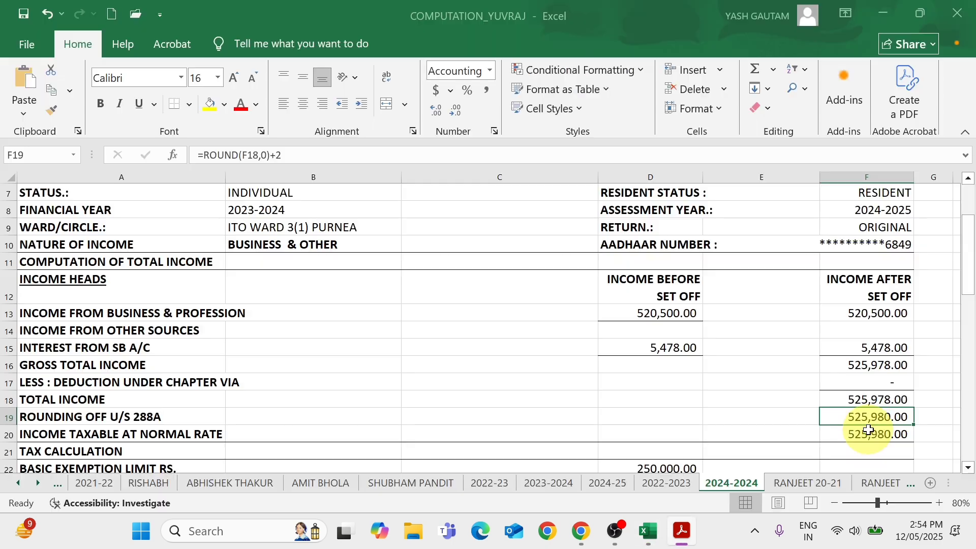
Step: Enter 11299 as the Tax at Normal Rates, taken from Part D of the form PDF in Acrobat, and save the workbook
scroll(756, 419, down, 3)
scroll(701, 394, up, 3)
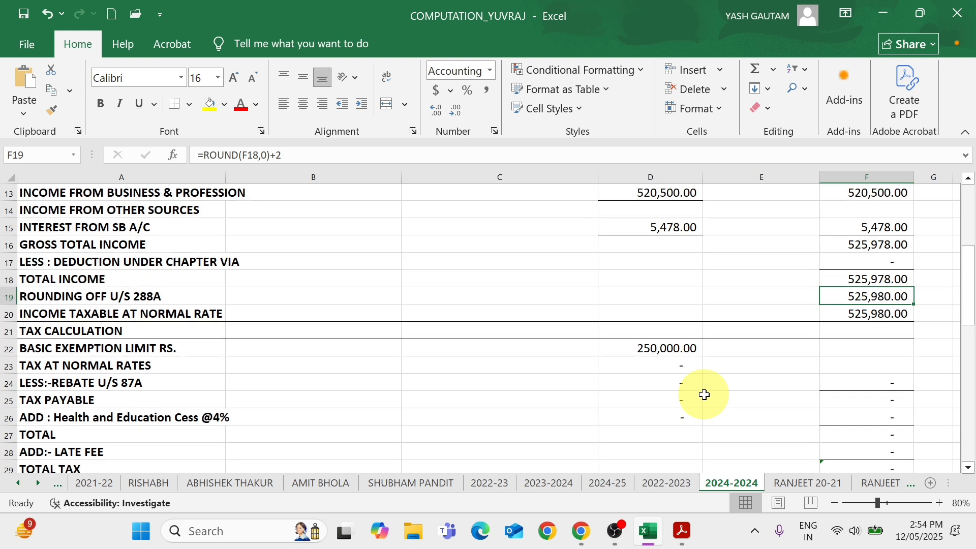
scroll(704, 394, down, 3)
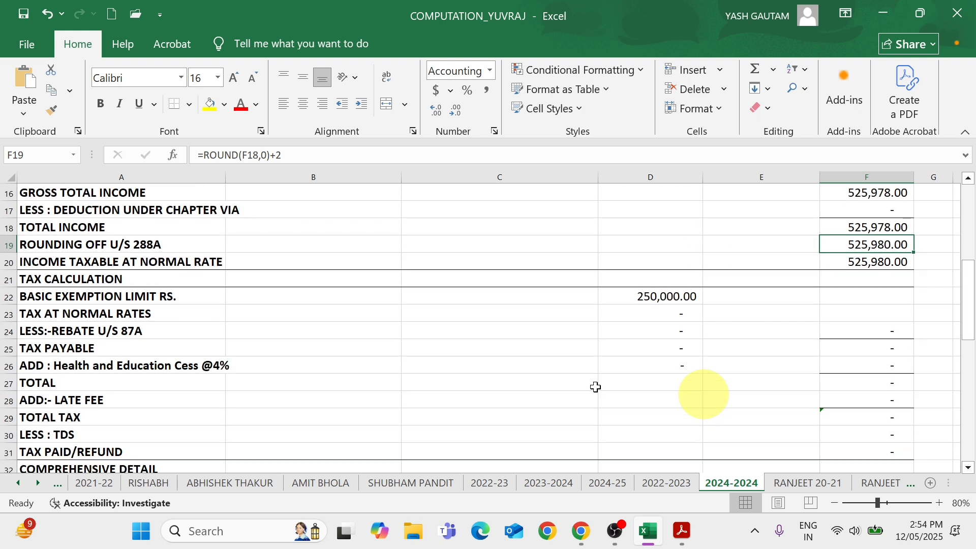
click(74, 316)
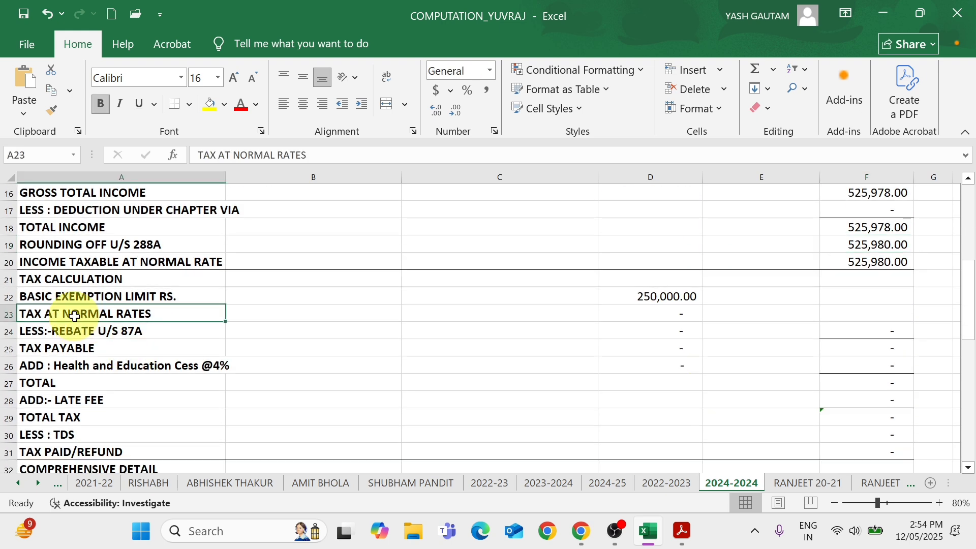
key(Right)
key(Right)
key(Right)
key(alt+Tab)
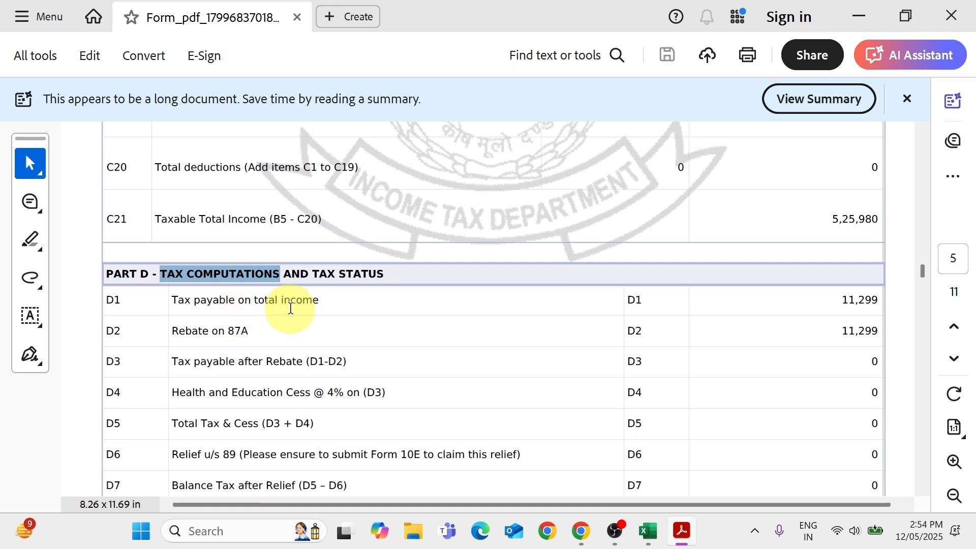
key(alt+Tab)
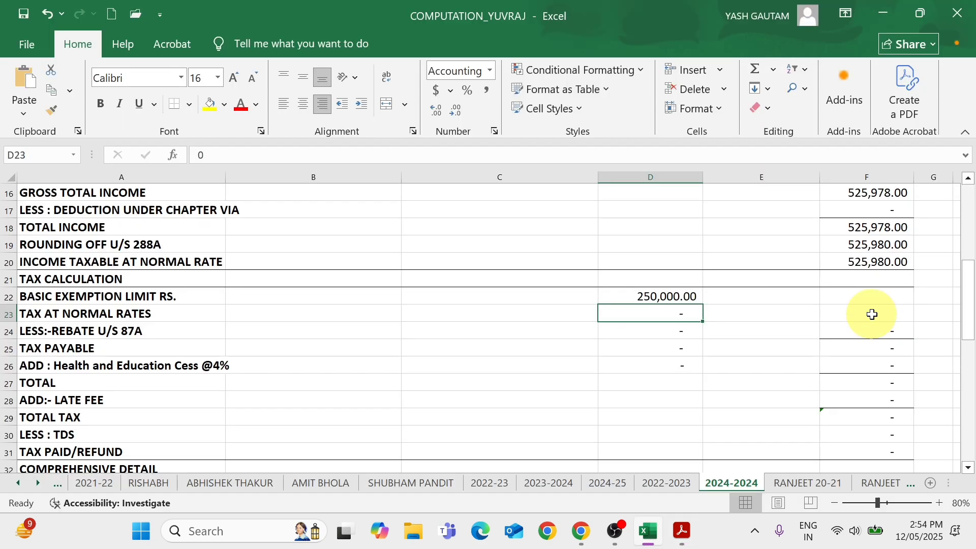
text(11299)
key(Return)
key(ctrl+s)
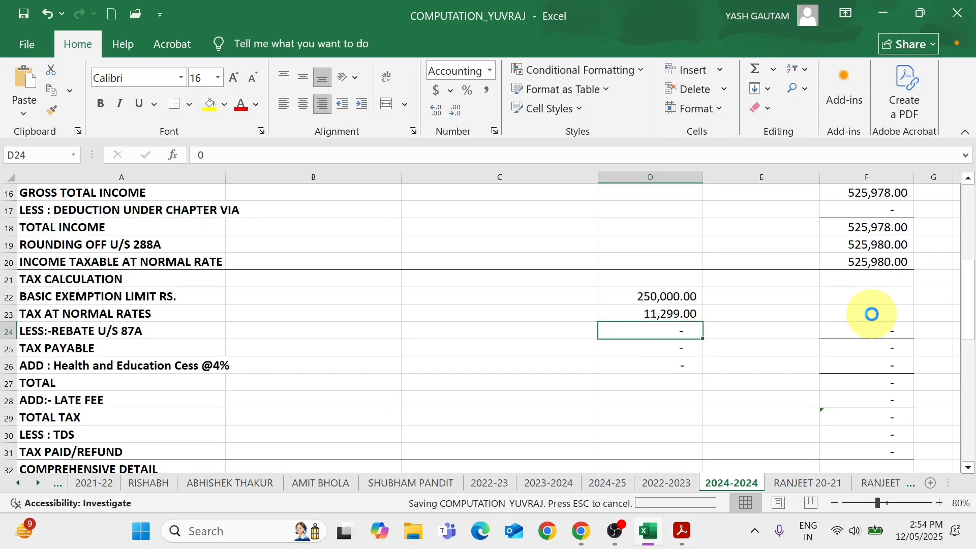
Step: Enter 11299 as the Rebate U/S 87A, checking the amount against the form PDF in Acrobat, and save the workbook
key(alt+Tab)
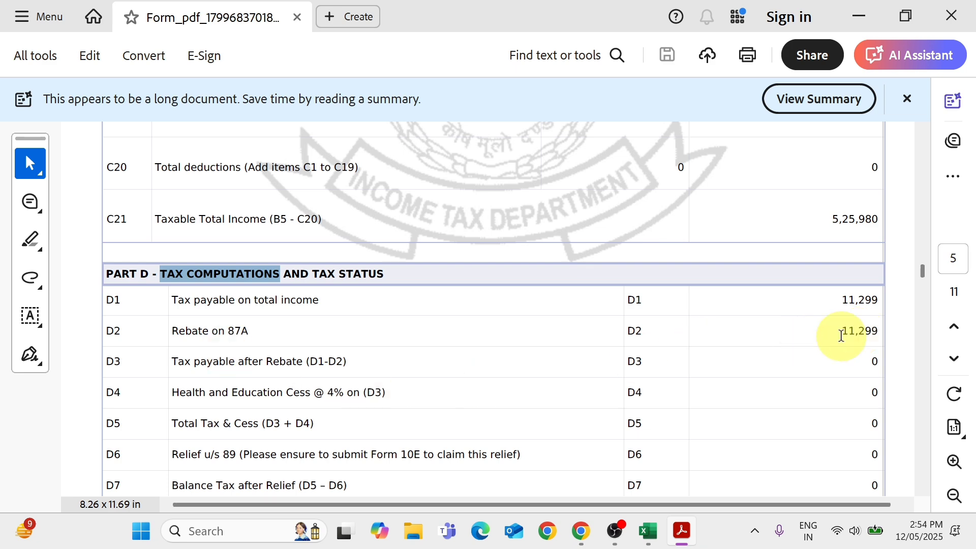
key(alt+Tab)
text(11,2)
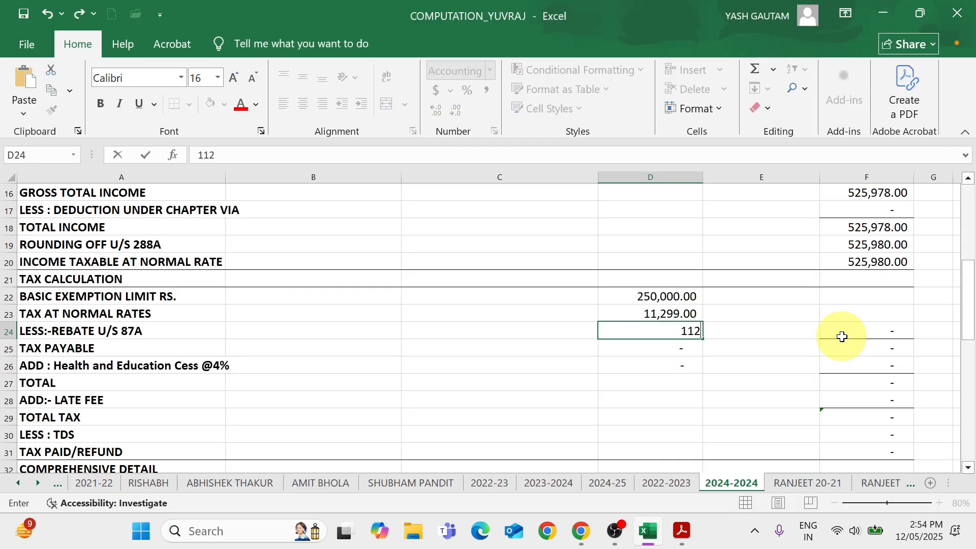
text(99)
key(Return)
key(Up)
key(ctrl+s)
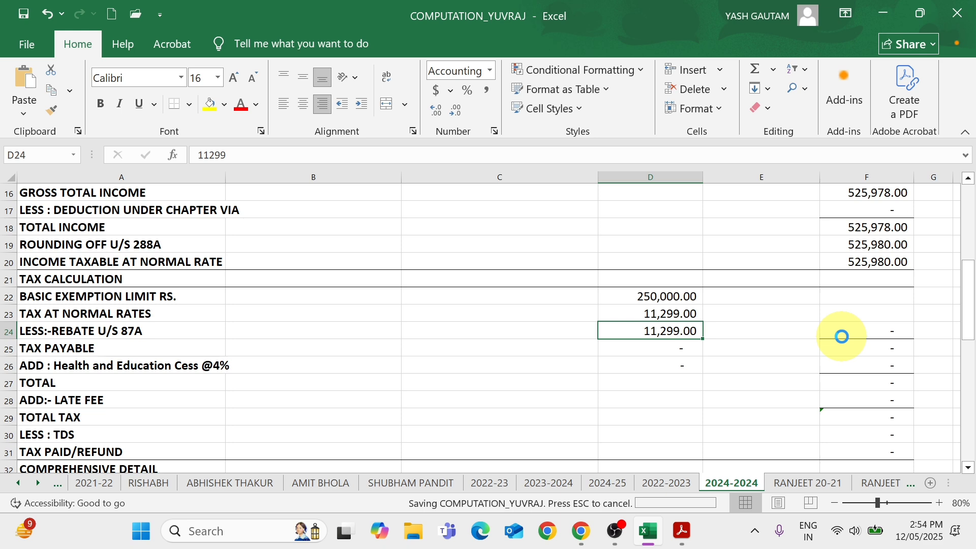
Step: Check the cess, interest, late fee and total tax lines of Part D in the form PDF in Acrobat, and return to Excel
key(alt+Tab)
scroll(838, 335, down, 5)
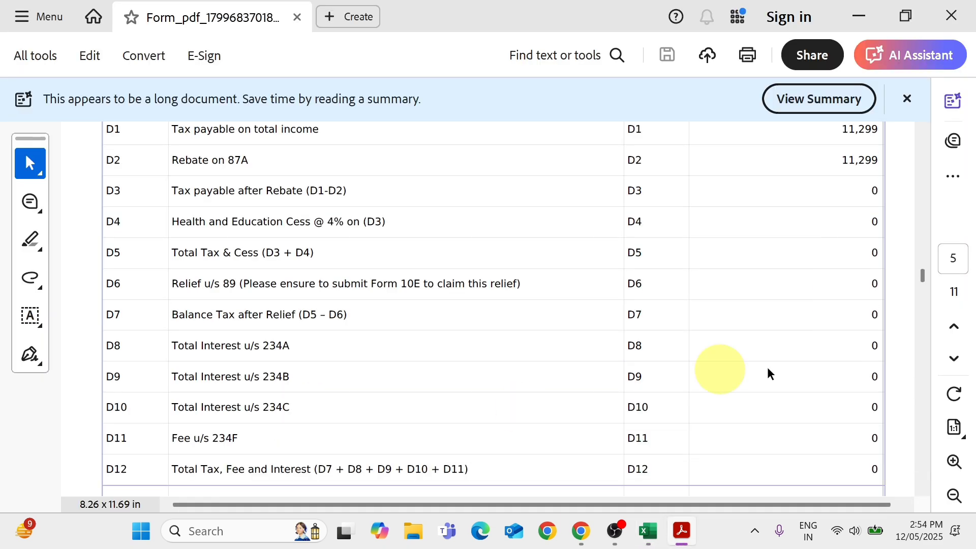
key(alt+Tab)
scroll(771, 366, down, 3)
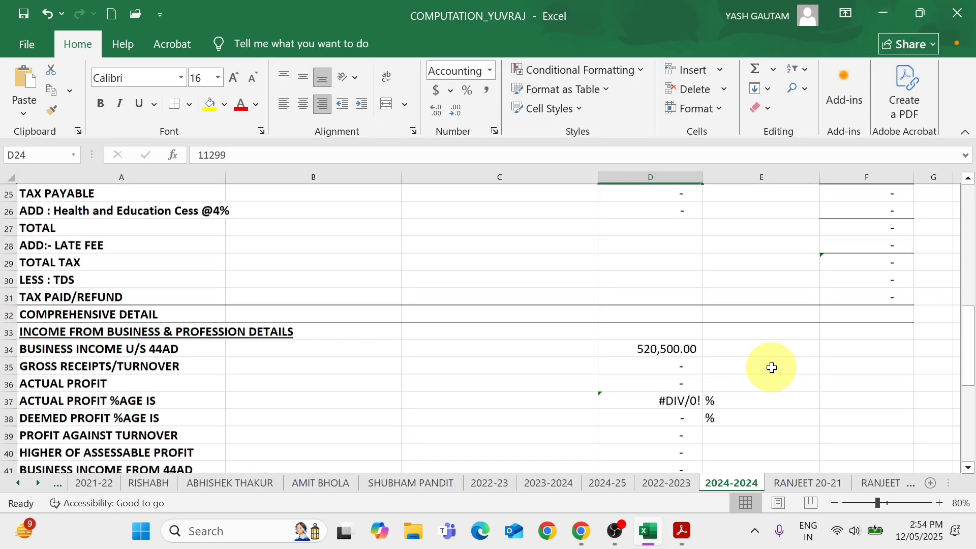
Step: Inspect the formula behind the Business Income U/S 44AD amount in the comprehensive detail section without changing it
click(49, 348)
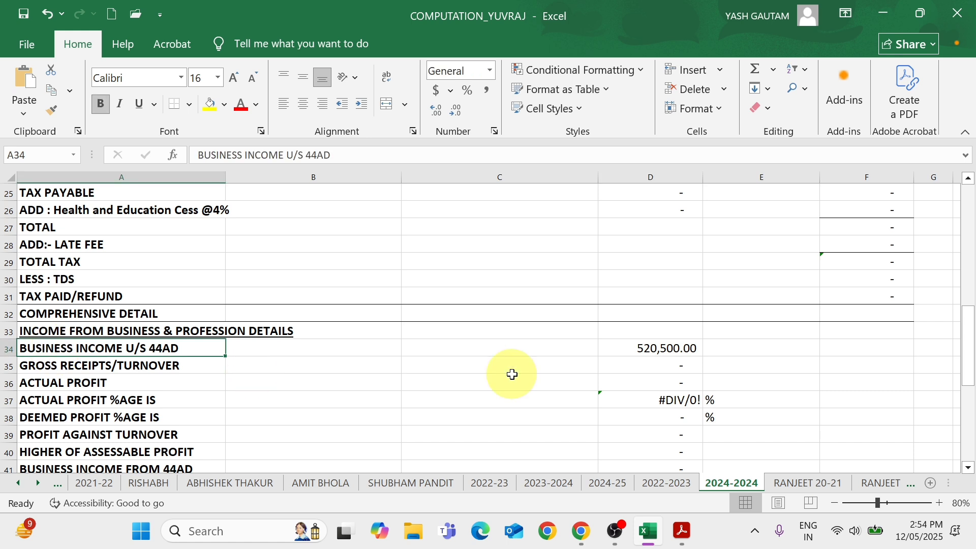
key(Right)
key(Right)
key(Right)
key(F2)
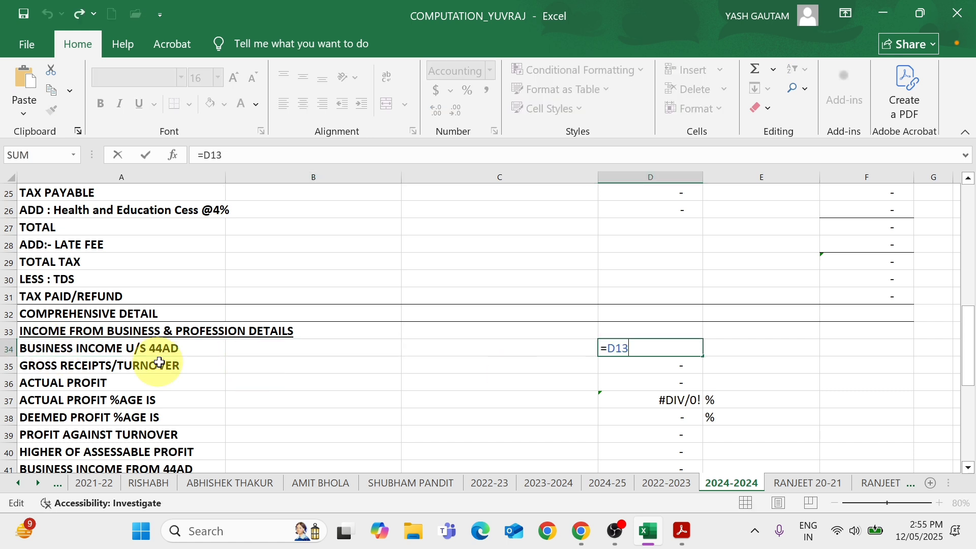
key(Escape)
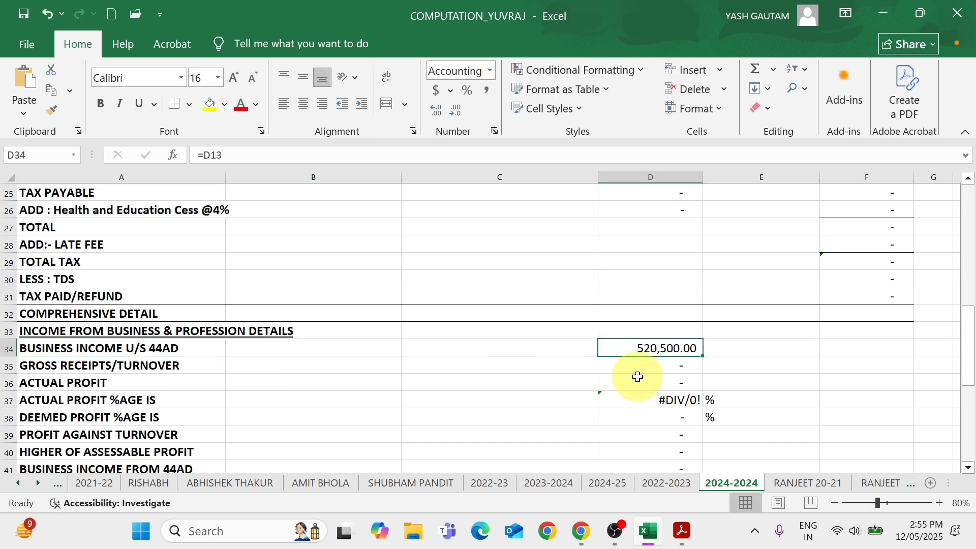
Step: Enter 1020470 as the Gross Receipts/Turnover, taken from the gross turnover line E1 of the form PDF in Acrobat
key(Down)
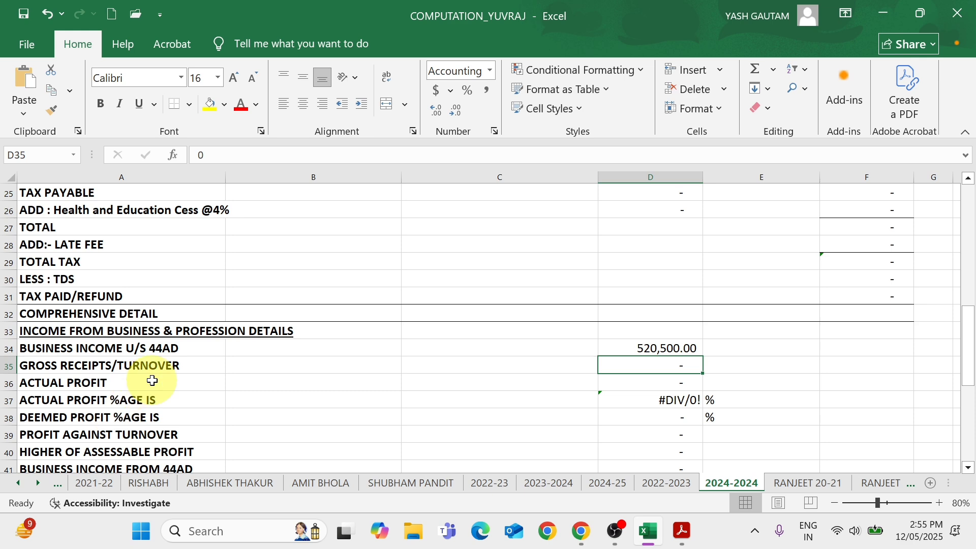
key(alt+Tab)
scroll(581, 356, down, 3)
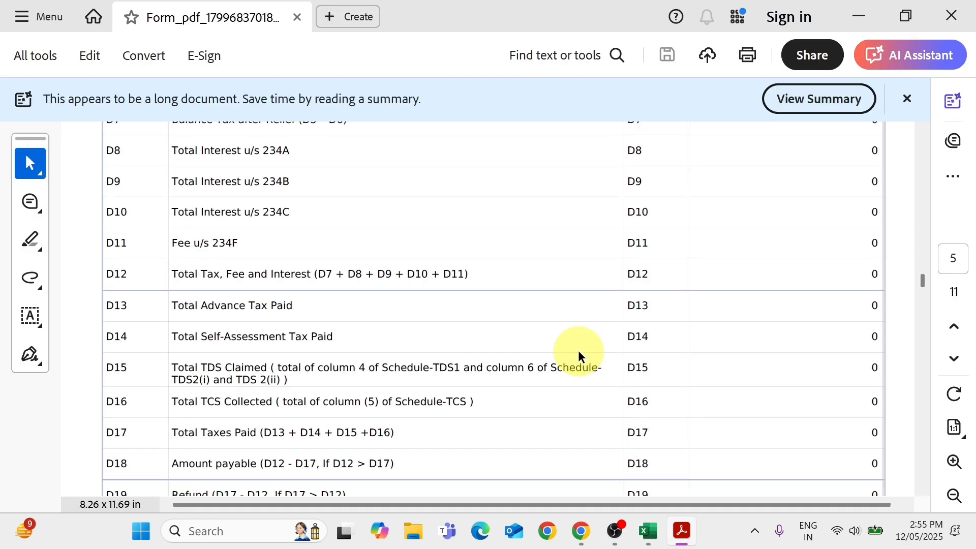
scroll(837, 218, down, 10)
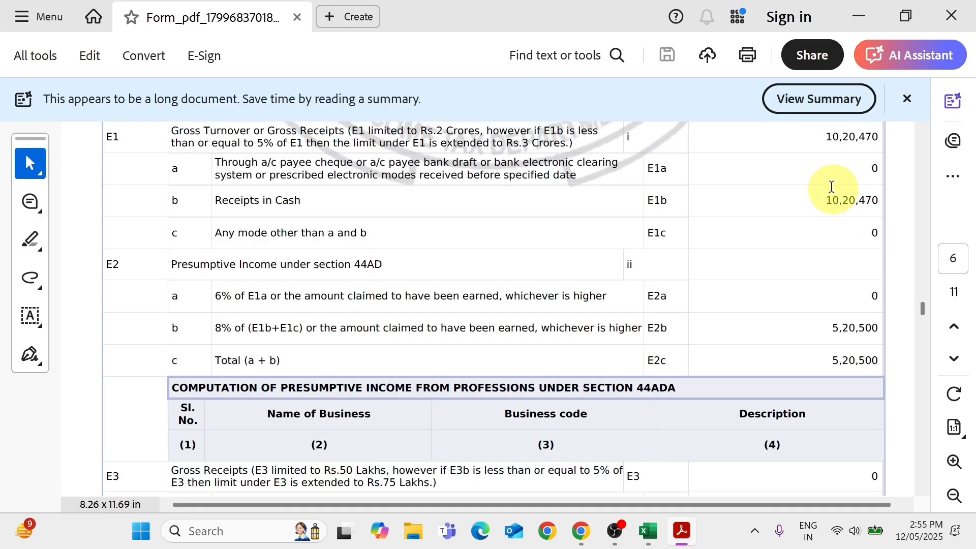
key(alt+Tab)
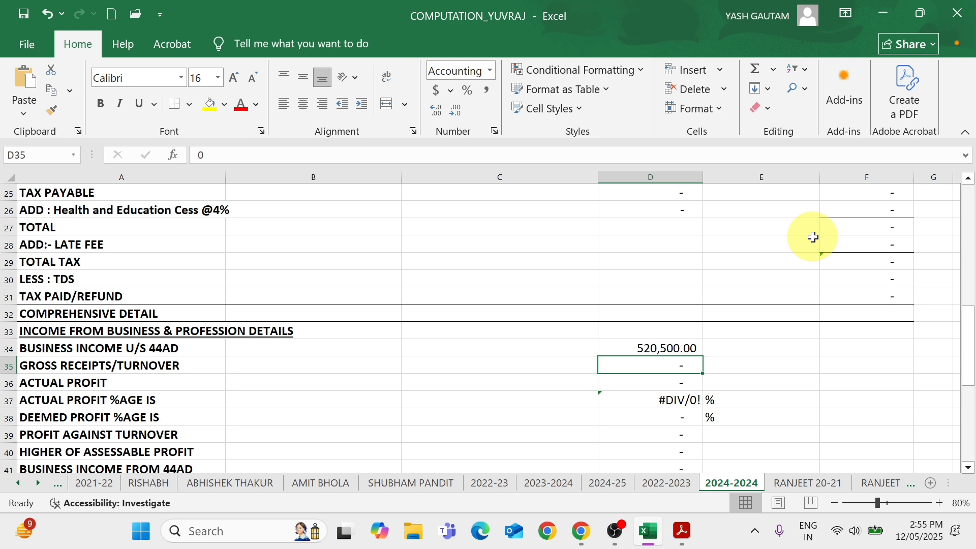
key(alt+Tab)
key(alt+Tab)
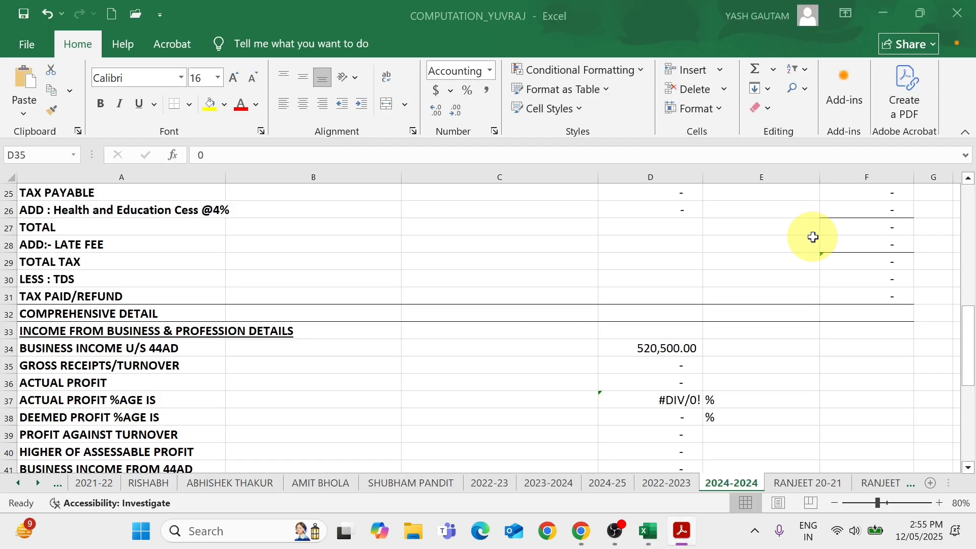
text(12)
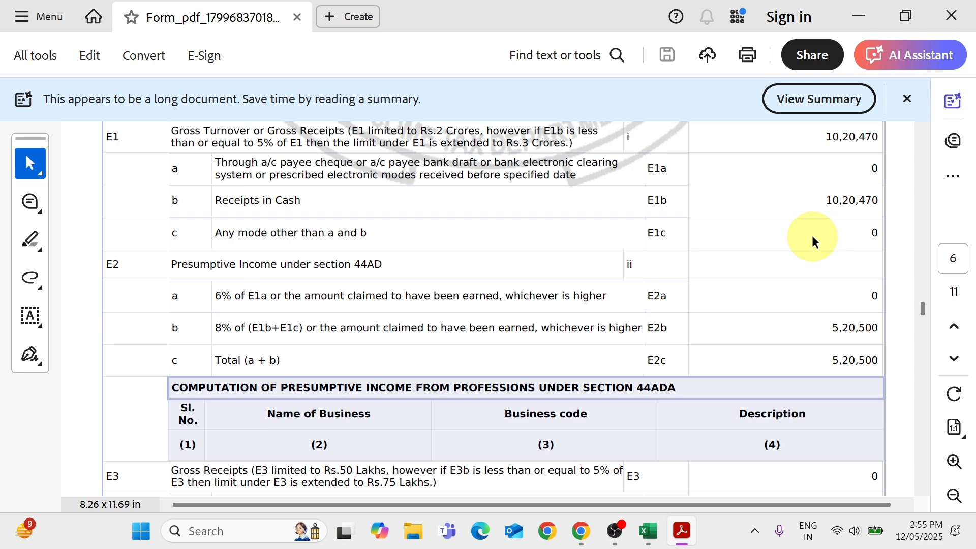
key(alt+Tab)
text(1020470)
key(Return)
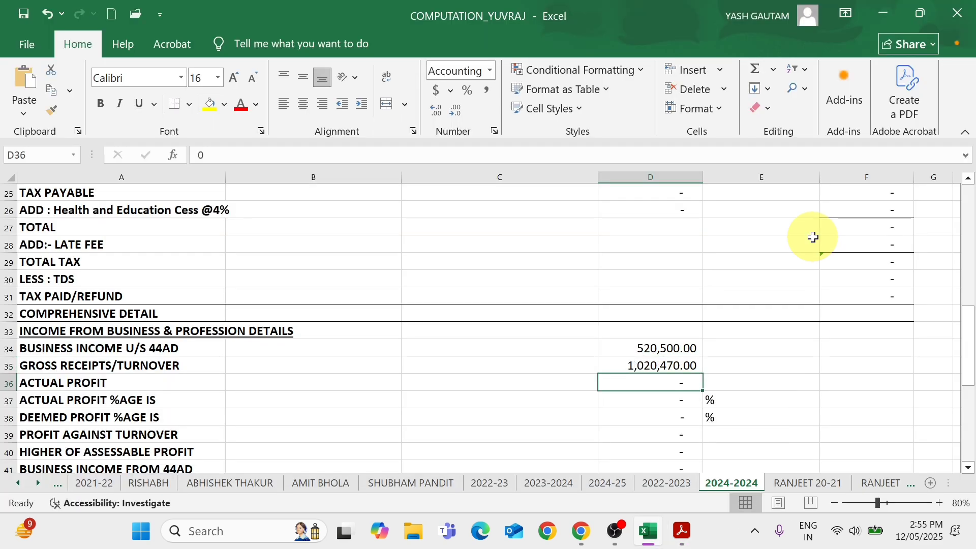
Step: Enter 520500 as the Actual Profit and inspect the formula behind the Actual Profit %age without changing it
text(5)
text(20,500)
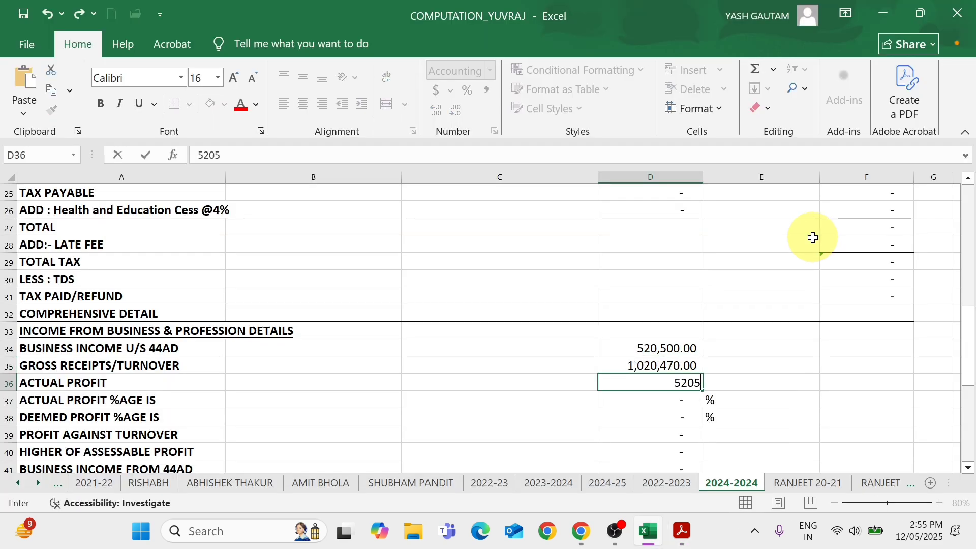
key(Return)
key(F2)
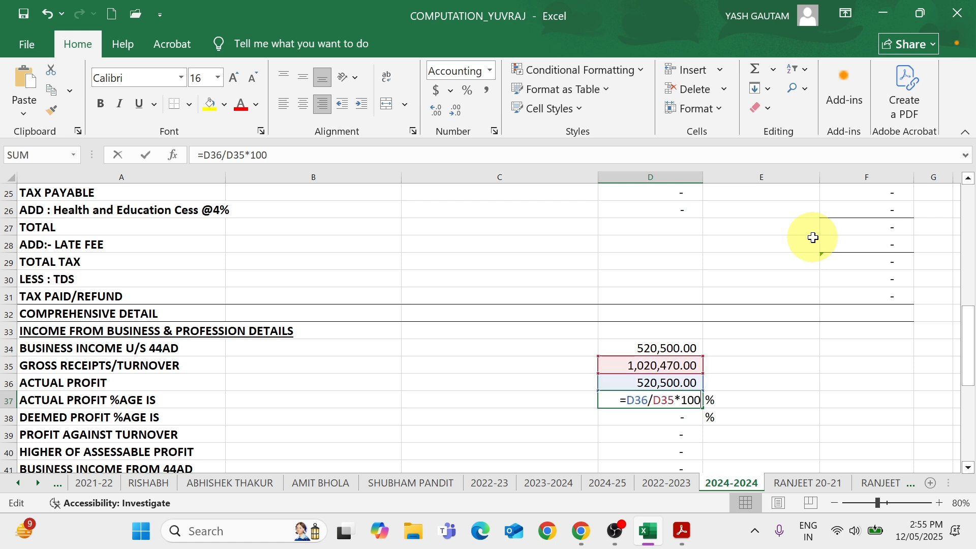
key(Return)
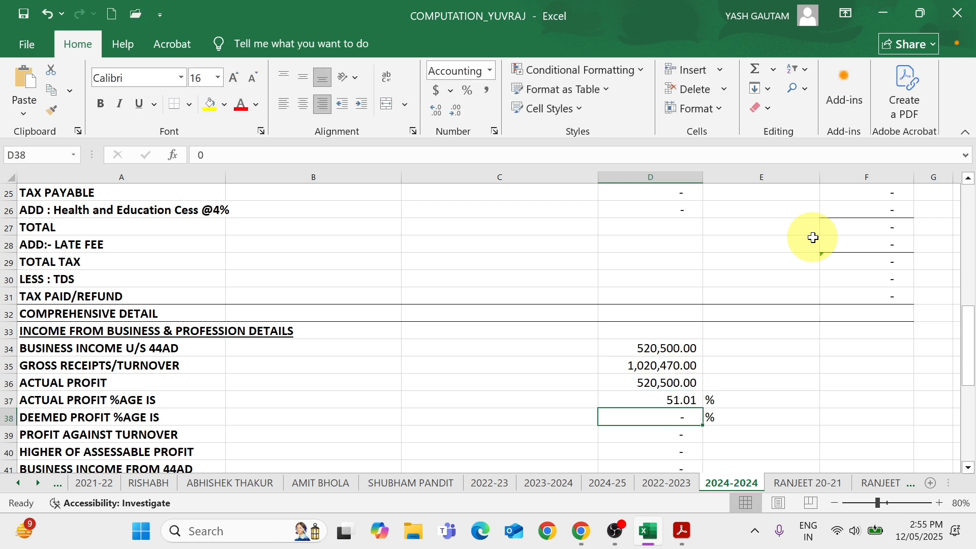
Step: Enter 51 as the Deemed Profit %age and 520500 as the Profit Against Turnover
text(51.01)
key(Return)
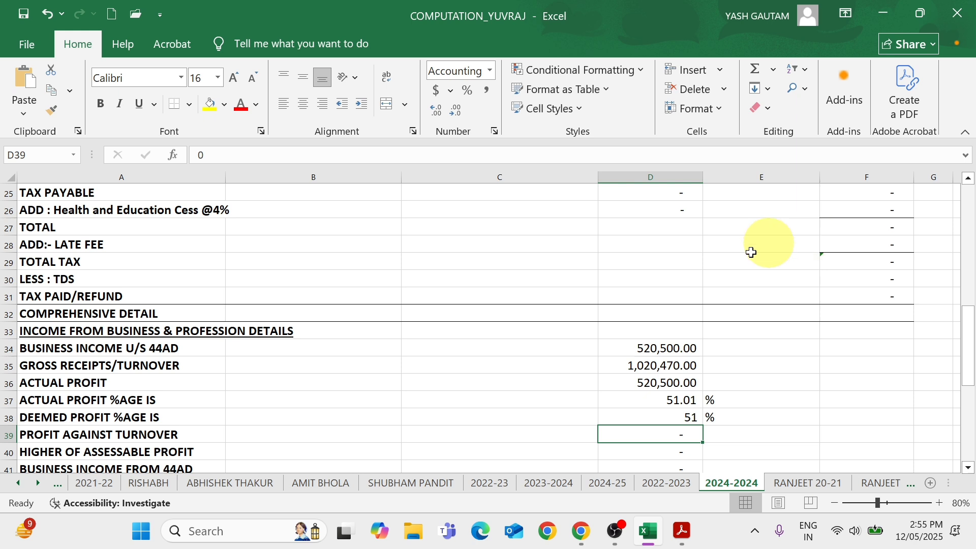
scroll(750, 250, down, 1)
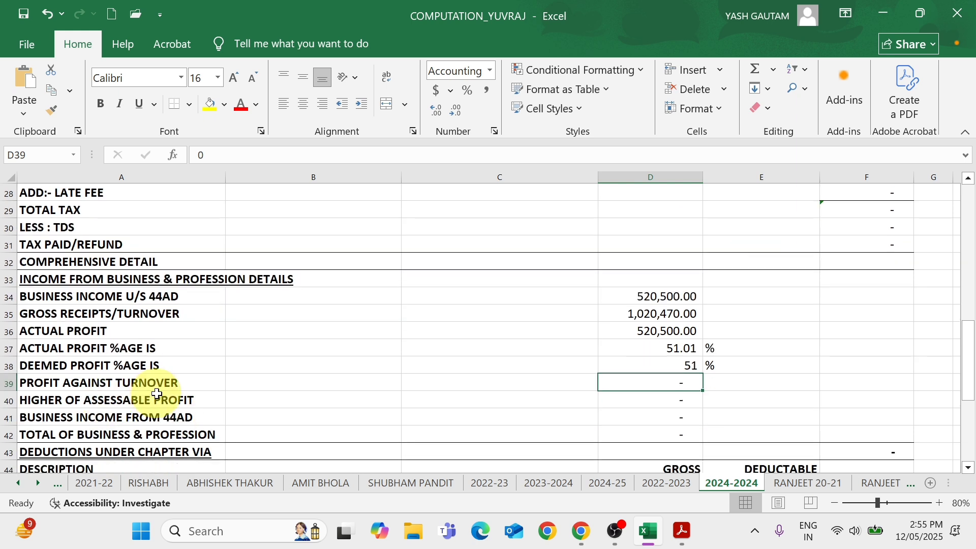
text(520500)
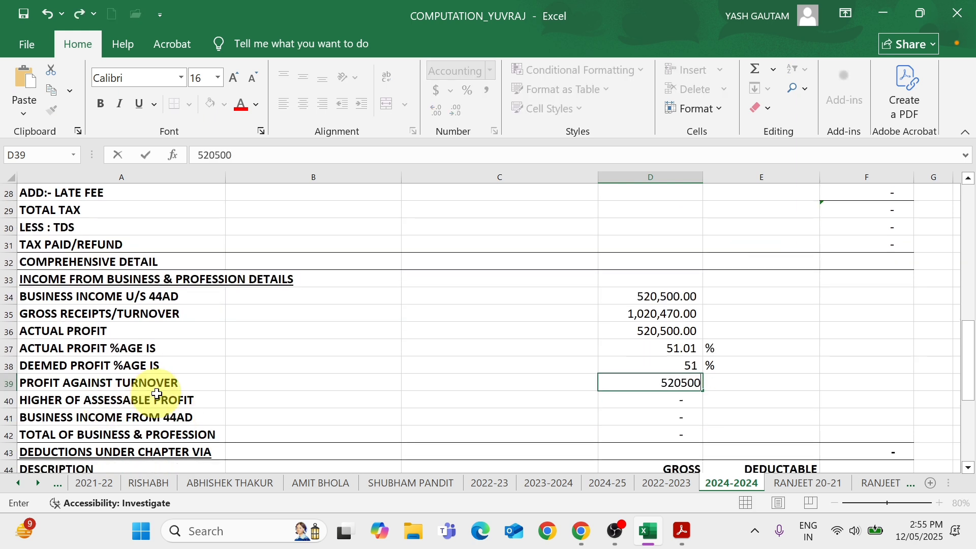
key(Return)
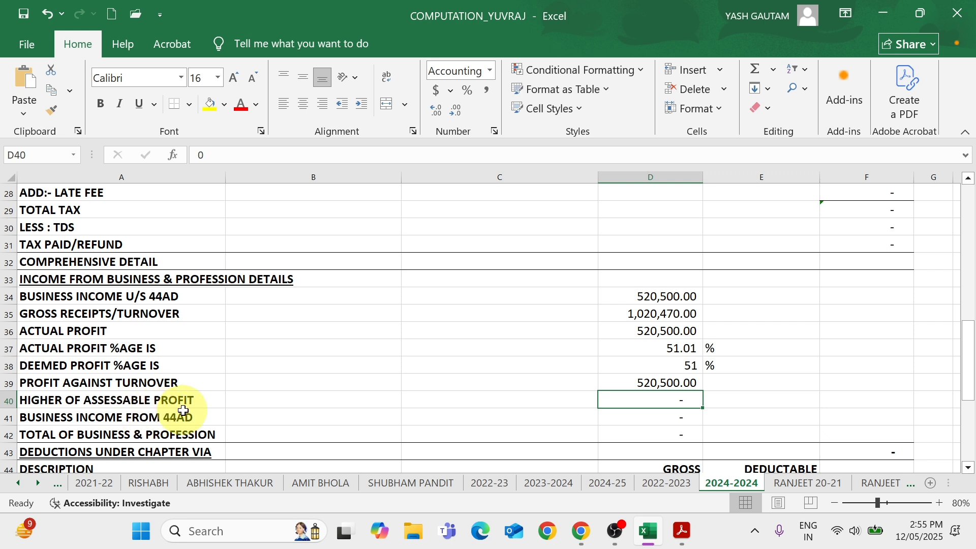
Step: Enter 520500 for Higher of Assessable Profit, Business Income from 44AD and Total of Business & Profession, and save the workbook
text(520500)
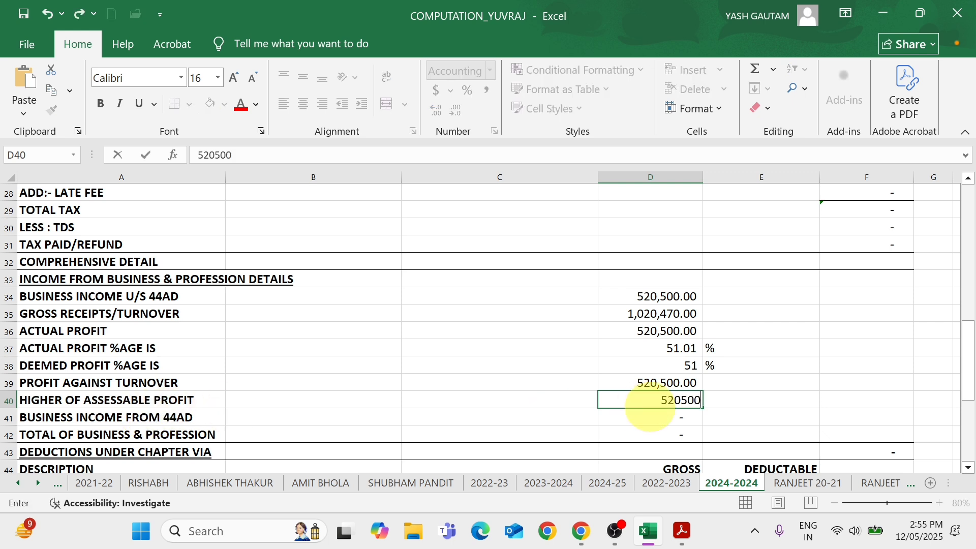
key(Return)
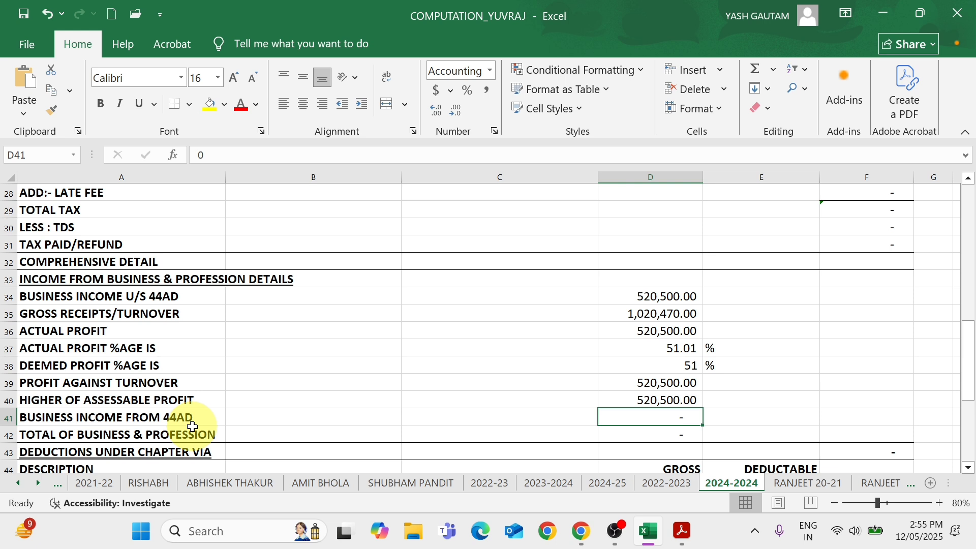
text(520500)
key(Return)
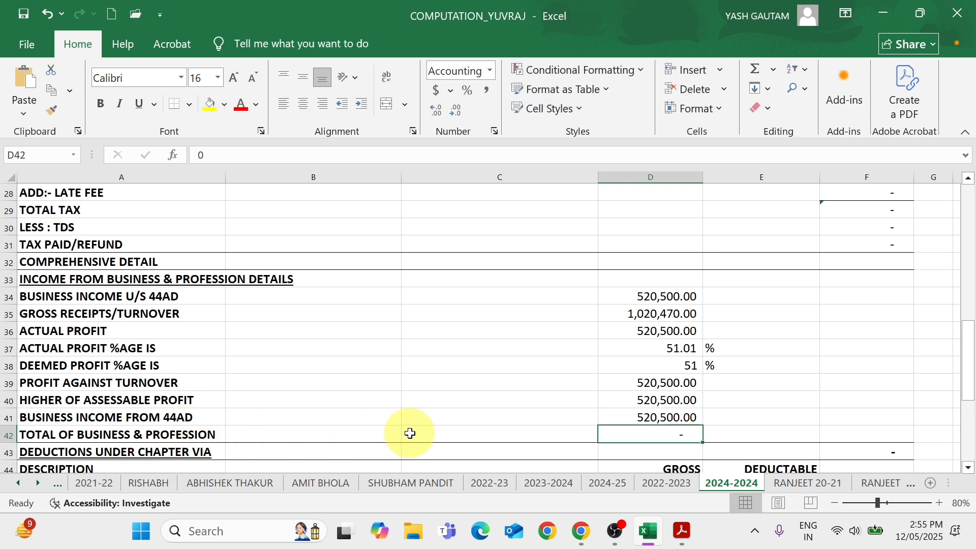
text(520500)
key(Return)
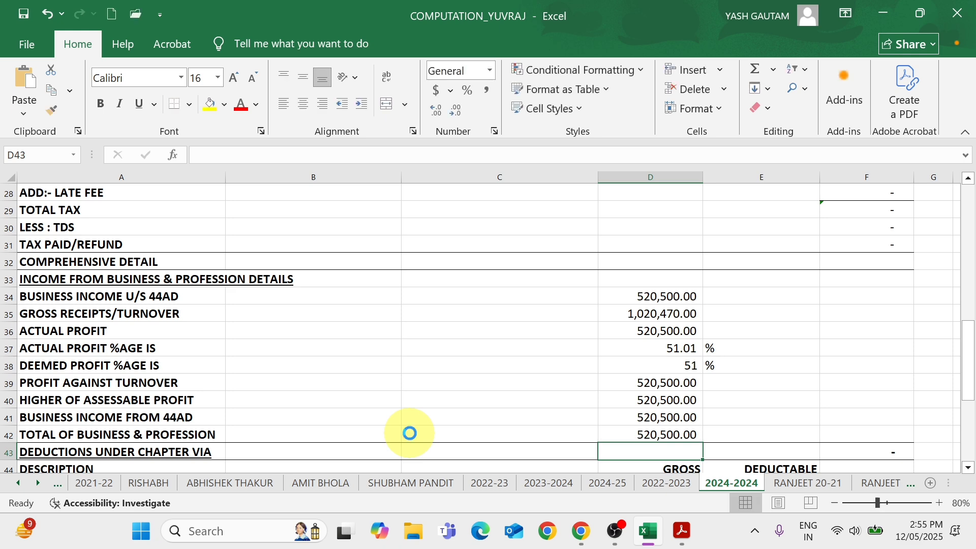
key(ctrl+s)
Step: Check the section 44AD lines of the form PDF in Acrobat, and review the sheet's deductions, gross sale and ITR filing dates in Excel
key(alt+Tab)
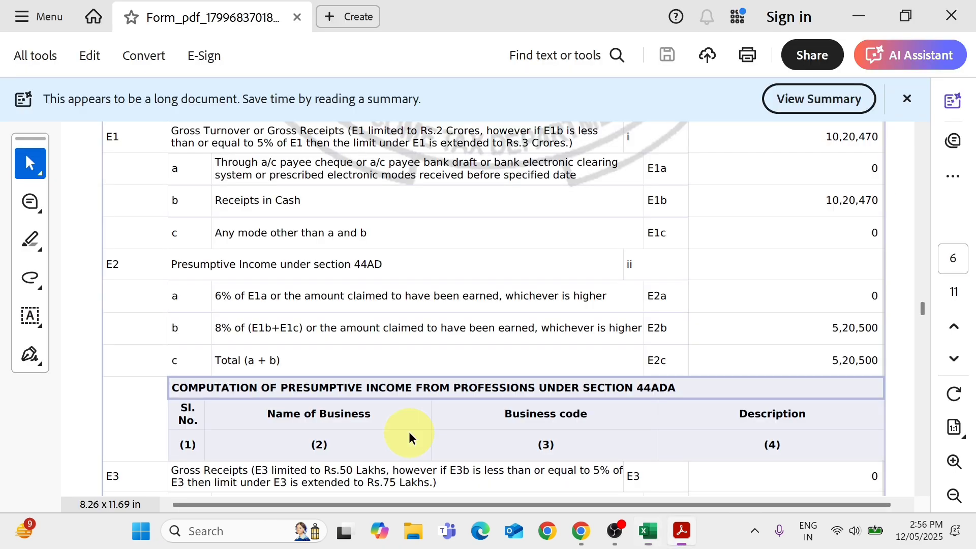
key(alt+Tab)
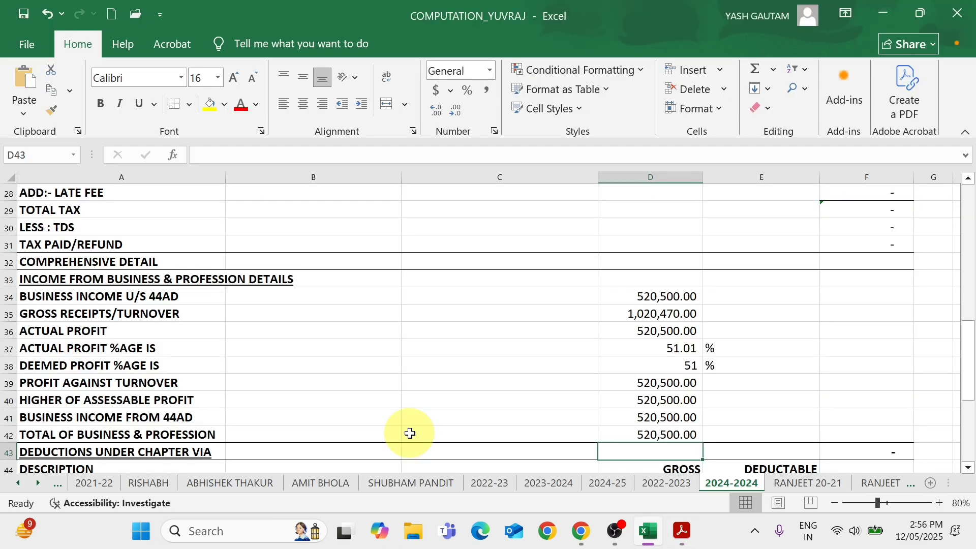
scroll(410, 433, down, 3)
scroll(409, 433, down, 1)
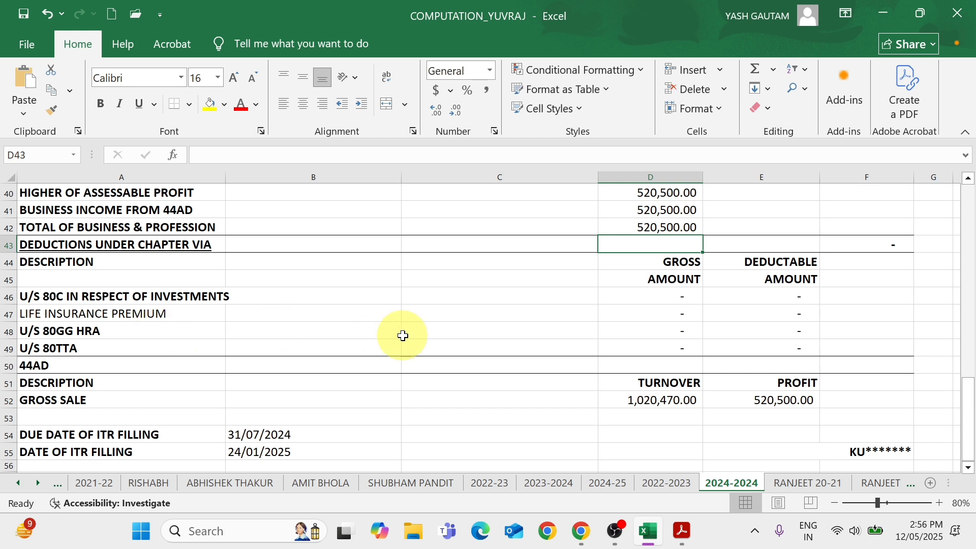
scroll(403, 336, down, 1)
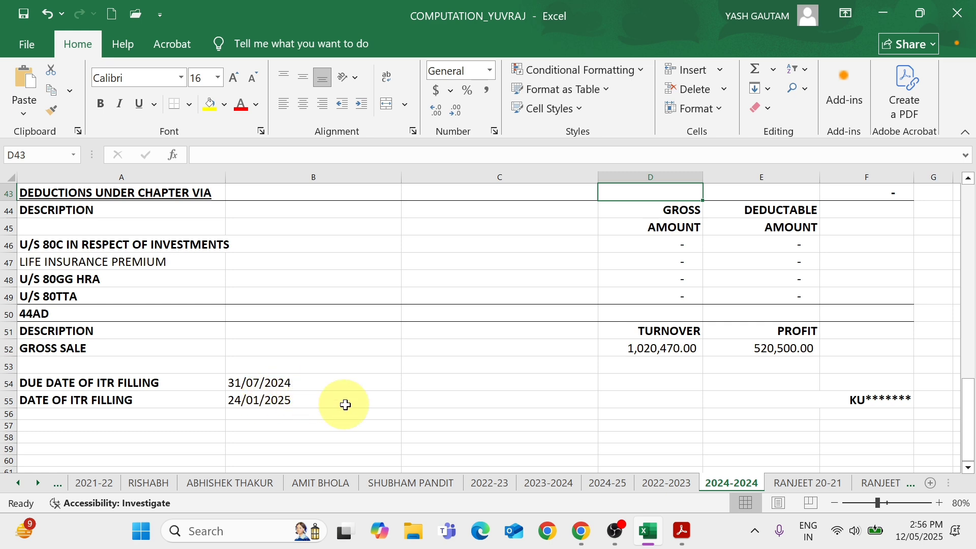
Step: Select the whole computation from the Name row through the Date of ITR Filling row, columns A to F, and open its print preview
scroll(346, 404, up, 14)
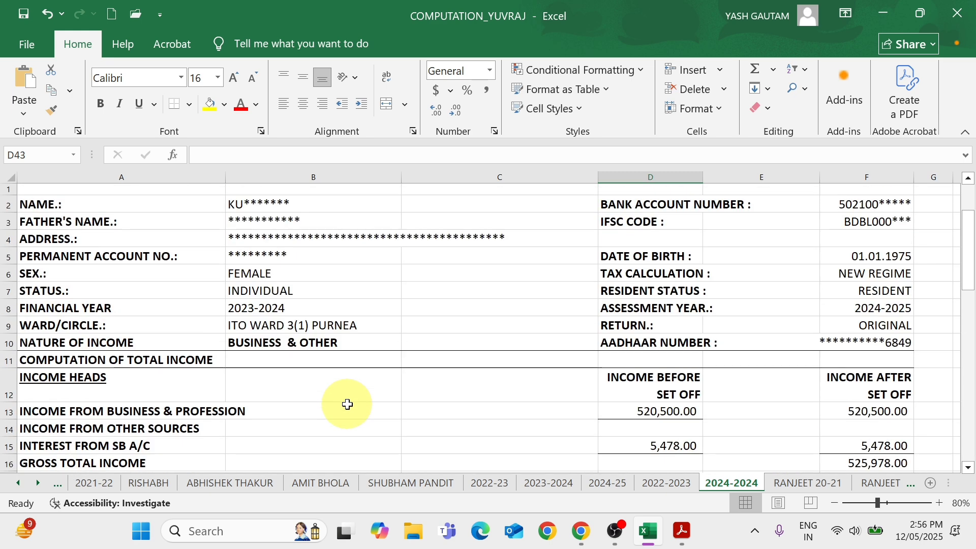
drag(76, 205, 822, 386)
scroll(822, 386, down, 6)
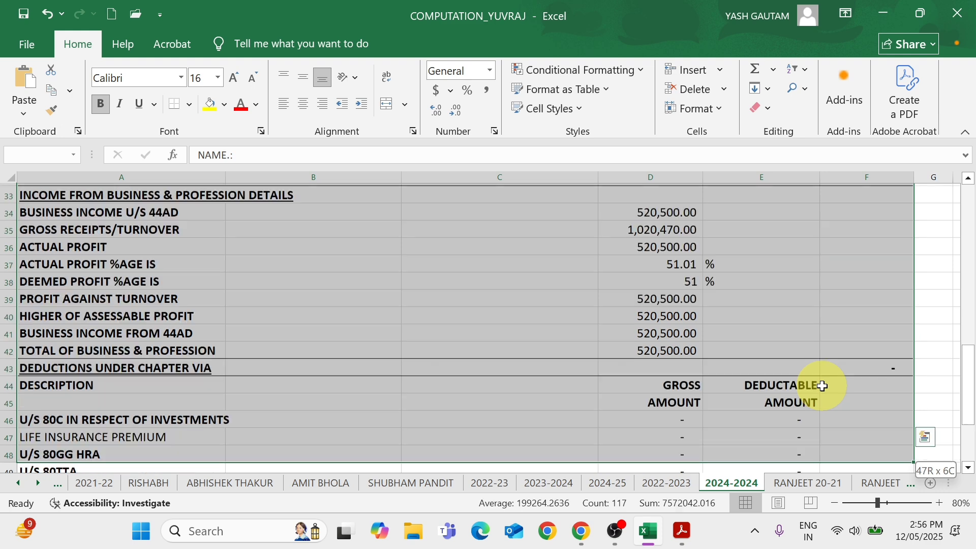
scroll(822, 386, down, 2)
scroll(818, 385, down, 1)
drag(821, 386, 821, 410)
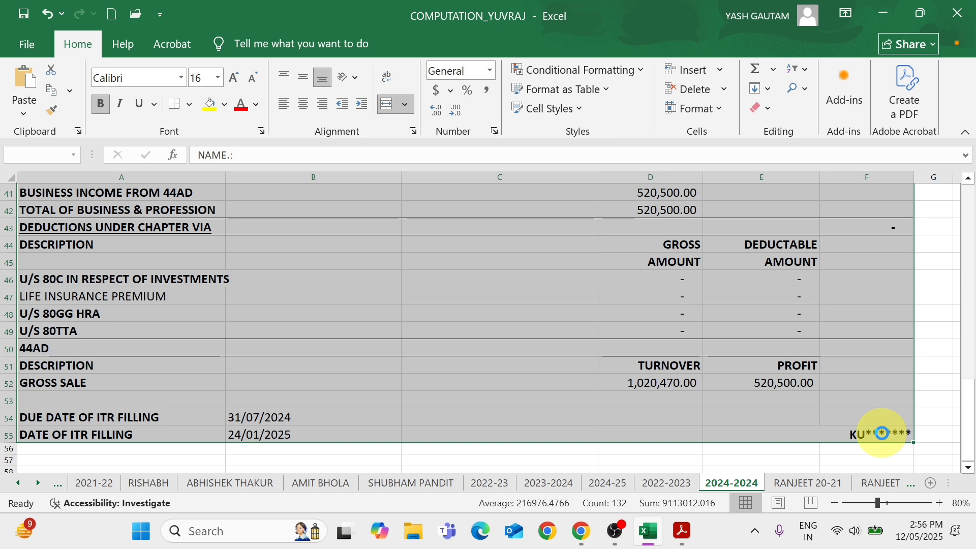
key(ctrl+p)
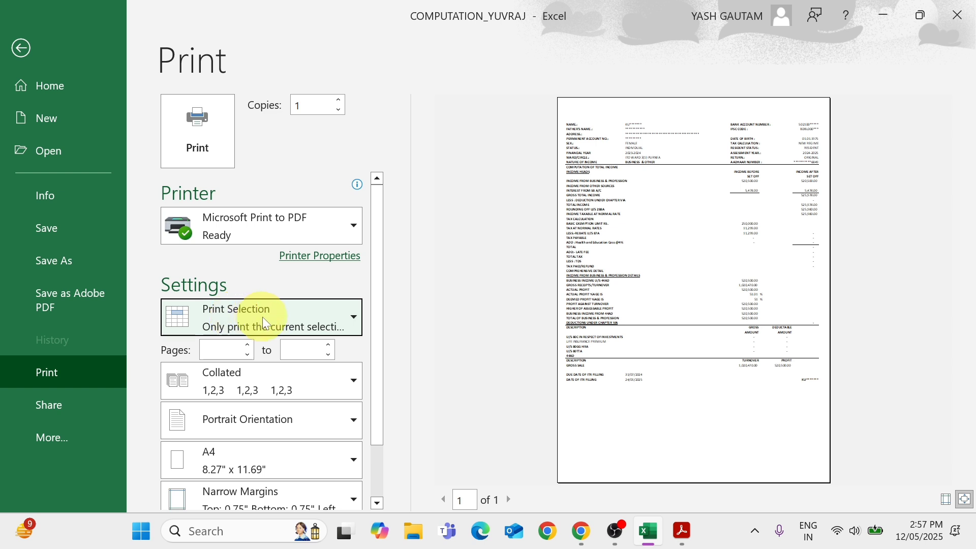
Step: Review the portrait, A4, narrow margins and one-page fit settings, and send the selection to Microsoft Print to PDF
scroll(312, 435, down, 1)
click(293, 465)
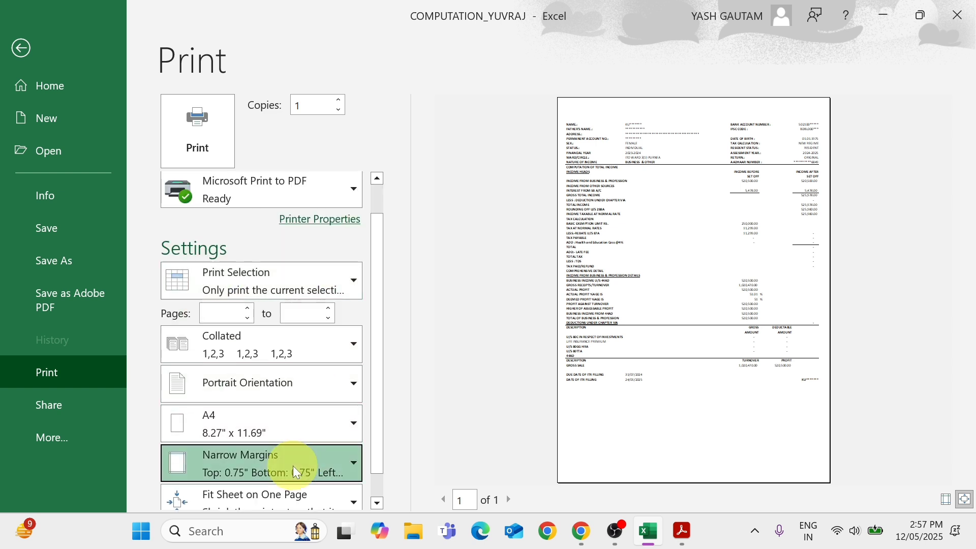
click(276, 383)
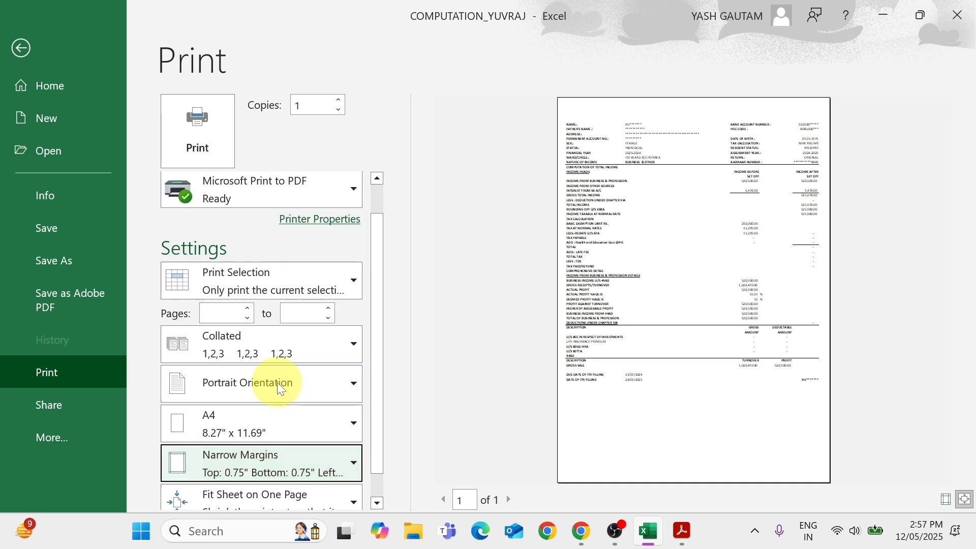
scroll(283, 448, down, 1)
click(198, 143)
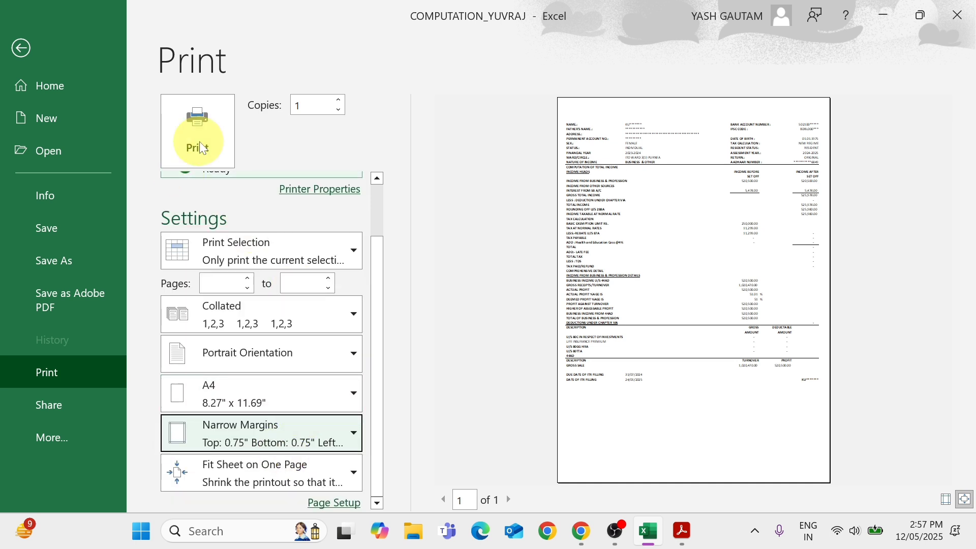